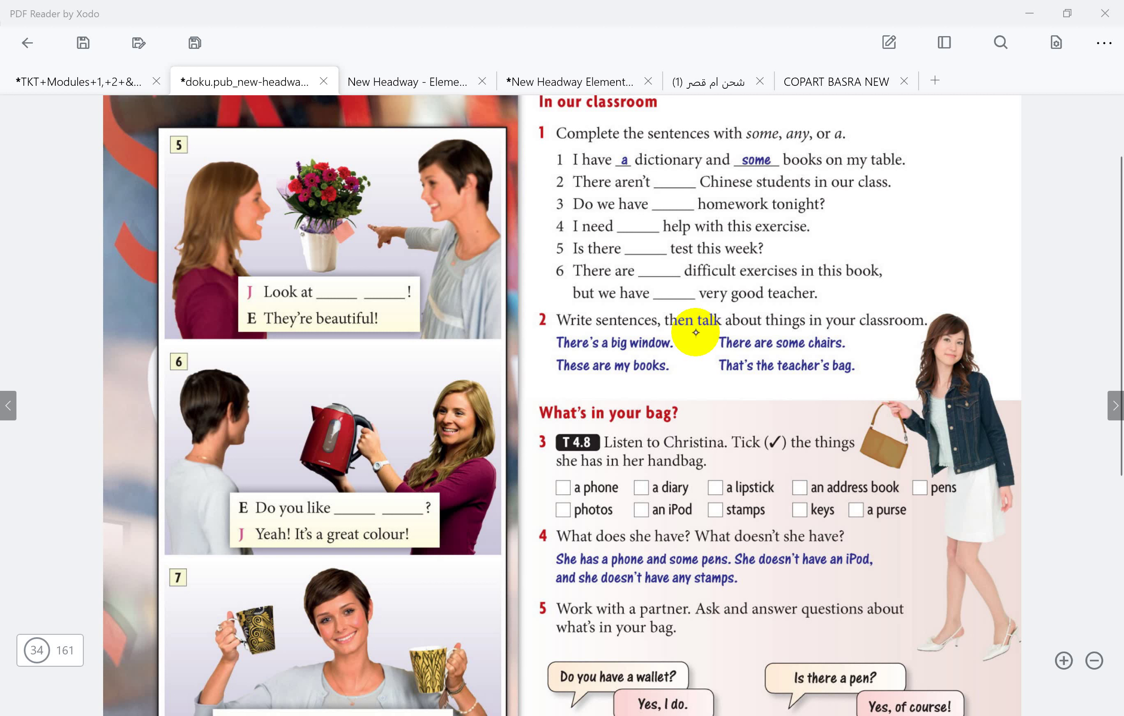
Circle exercise 2's number and 'classroom', and write 'house' and 'street' beside it in purple ink.
left_click_drag(549, 302, 544, 345)
mouse_move(856, 312)
left_mouse_down()
mouse_move(878, 345)
mouse_move(928, 333)
mouse_move(888, 296)
mouse_move(856, 306)
left_mouse_up()
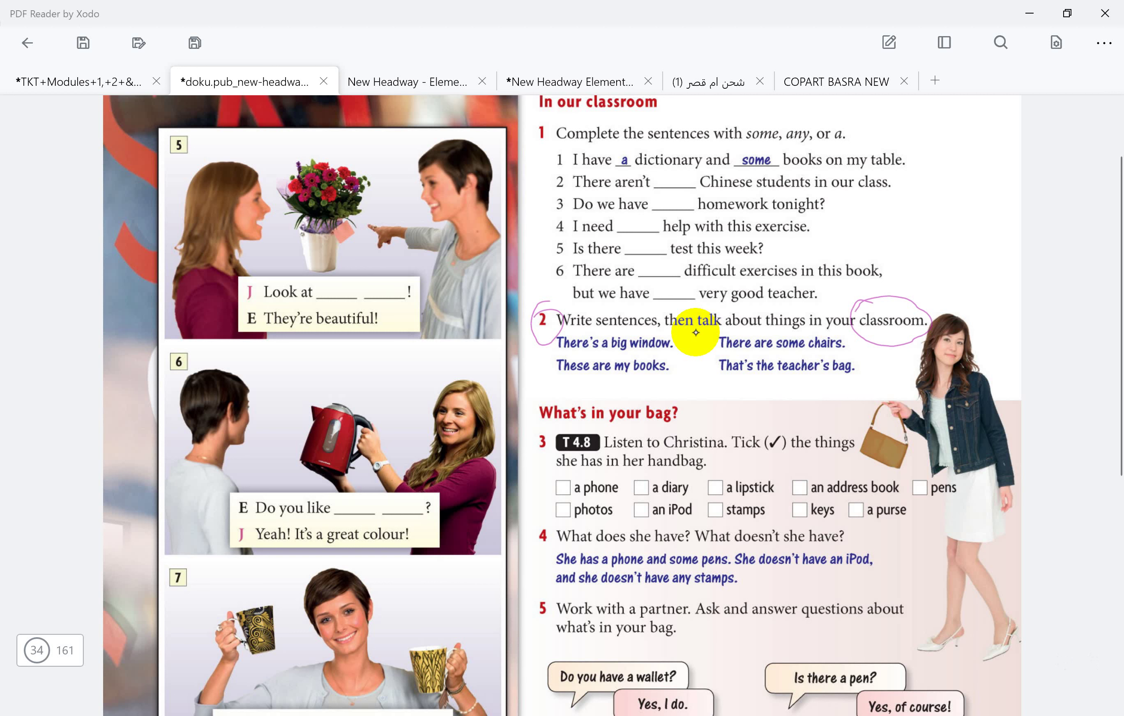
mouse_move(926, 307)
left_mouse_down()
mouse_move(945, 294)
mouse_move(941, 302)
left_mouse_up()
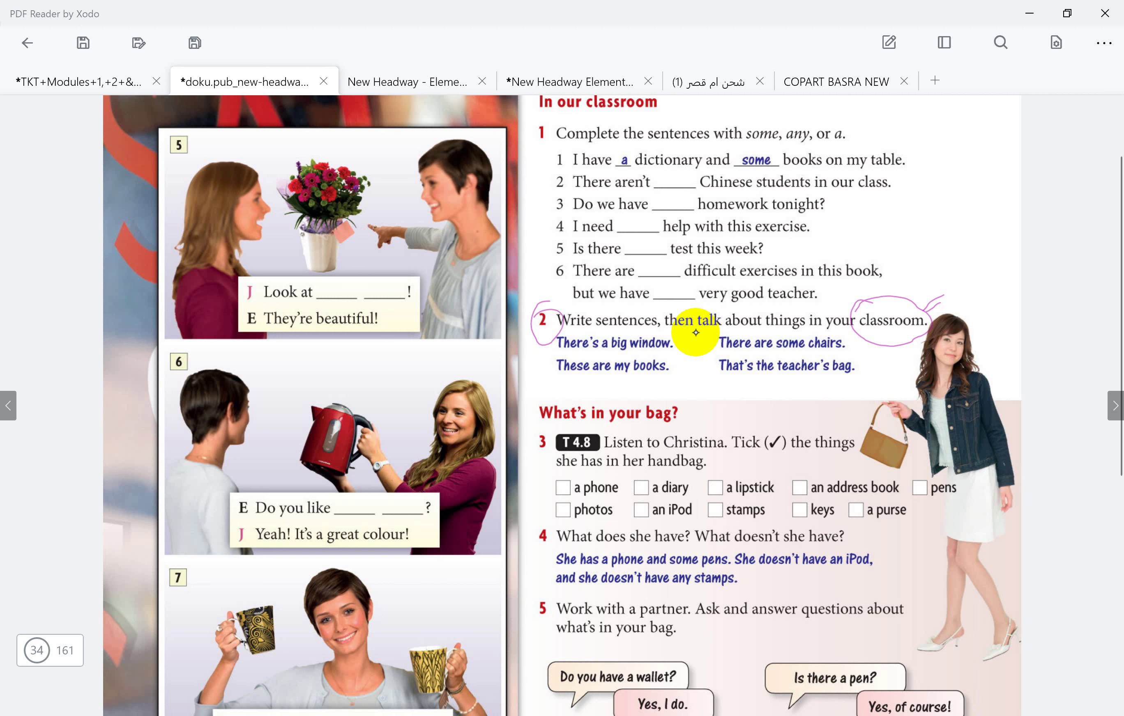
mouse_move(939, 282)
left_mouse_down()
mouse_move(963, 283)
mouse_move(1001, 248)
left_mouse_up()
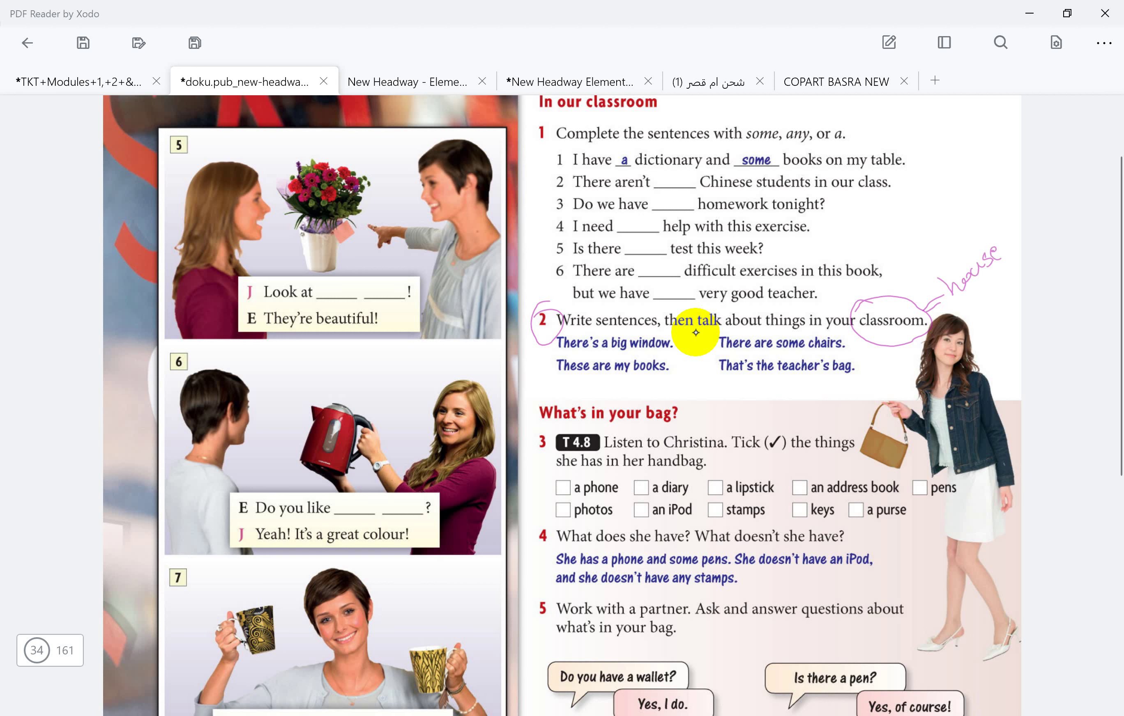
mouse_move(970, 305)
left_mouse_down()
mouse_move(960, 318)
mouse_move(973, 312)
left_mouse_up()
left_click_drag(968, 309, 1018, 287)
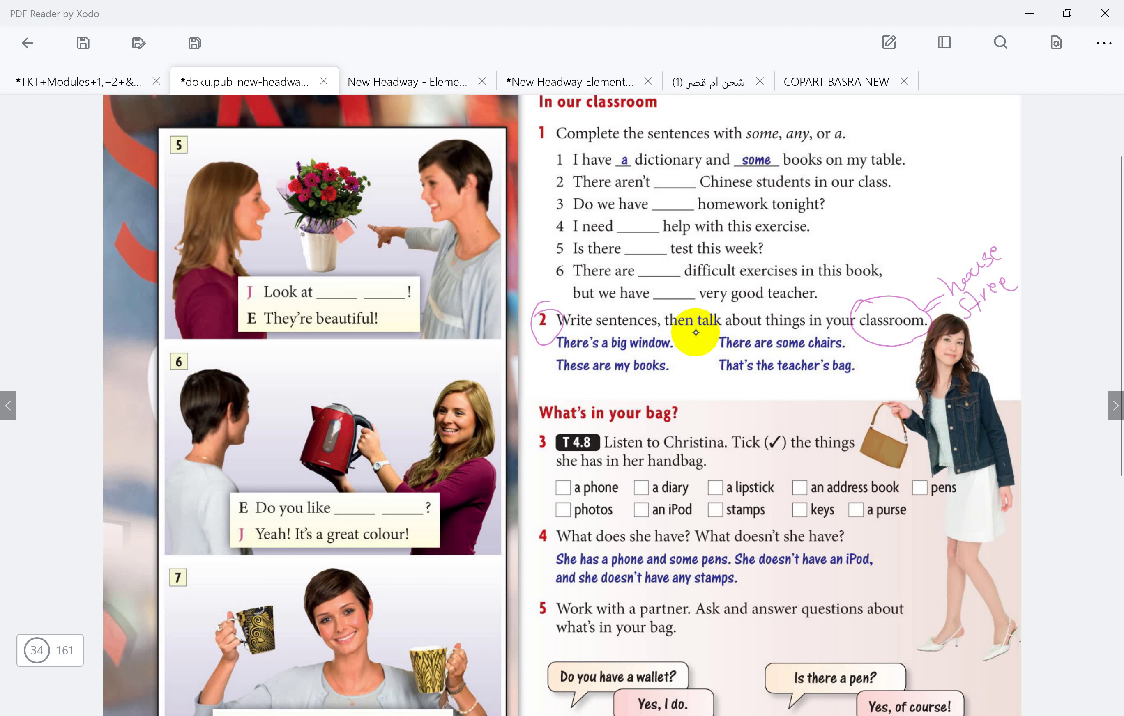
Handwrite 'This, that, these, those' below exercise 2's example sentences.
mouse_move(550, 383)
left_mouse_down()
mouse_move(577, 376)
mouse_move(562, 394)
left_mouse_up()
left_click_drag(588, 375, 645, 388)
left_click_drag(641, 377, 675, 387)
mouse_move(682, 362)
left_mouse_down()
mouse_move(681, 386)
mouse_move(700, 398)
mouse_move(722, 388)
left_mouse_up()
left_click_drag(725, 386, 769, 399)
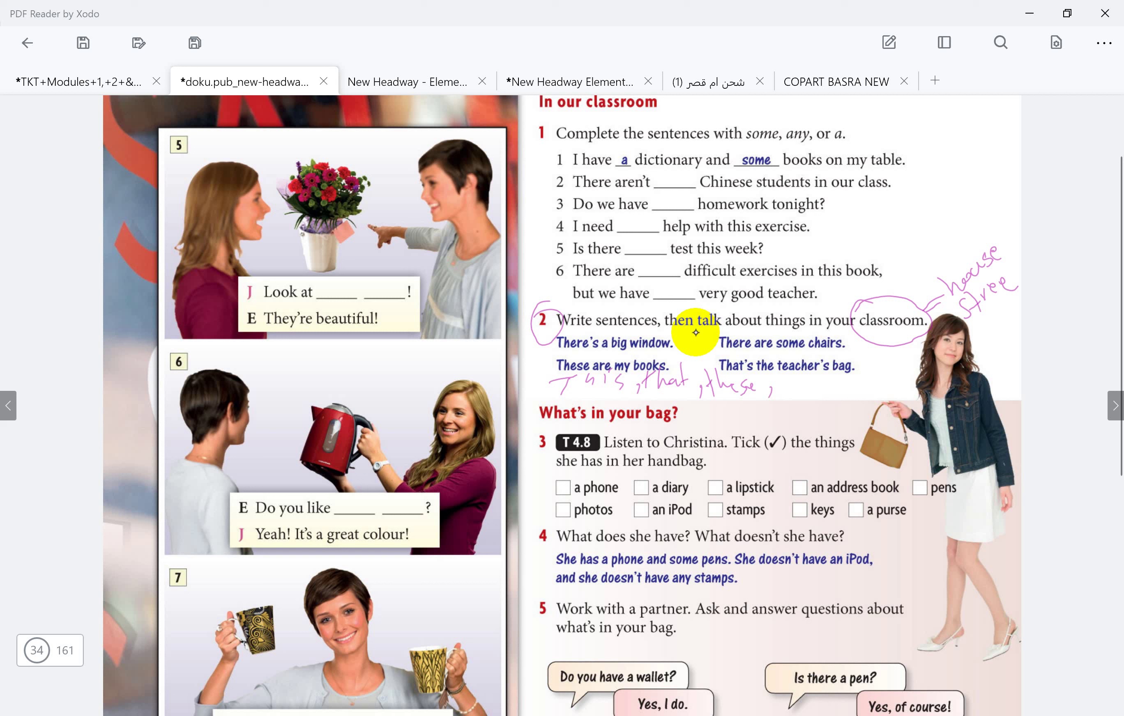
left_click_drag(785, 389, 808, 387)
left_click_drag(808, 385, 853, 381)
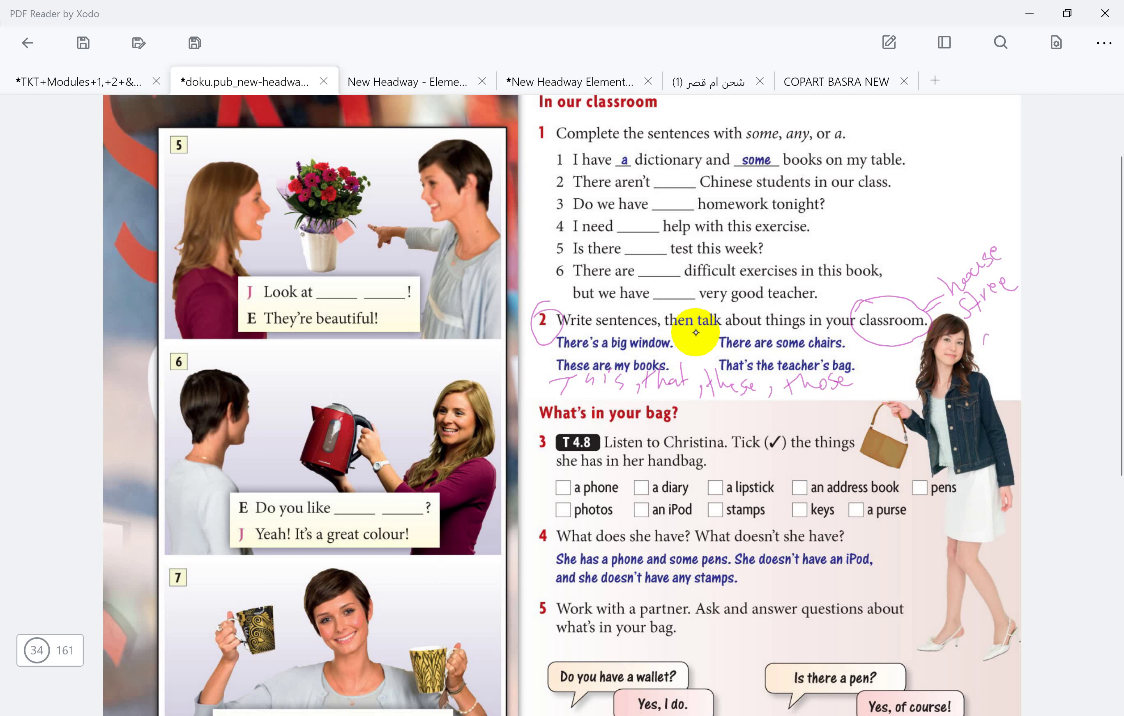
Handwrite a short note starting with 'good' beside the photo.
mouse_move(990, 339)
left_mouse_down()
mouse_move(987, 355)
mouse_move(1000, 317)
mouse_move(1013, 329)
left_mouse_up()
left_click_drag(997, 371, 1017, 348)
left_click_drag(1007, 356, 1017, 332)
Further down, underline 'in your bag?' in purple and mark exercise 3's tick symbol.
scroll(695, 332, "down", 4)
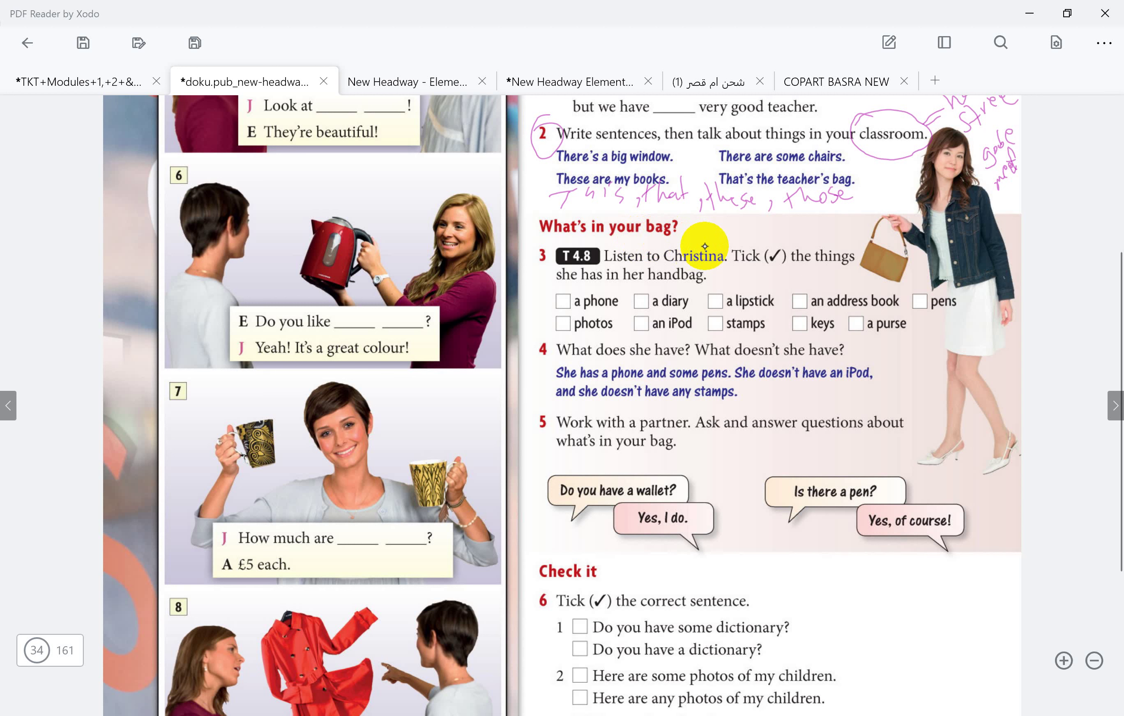
left_click_drag(593, 234, 685, 242)
left_click_drag(766, 277, 786, 267)
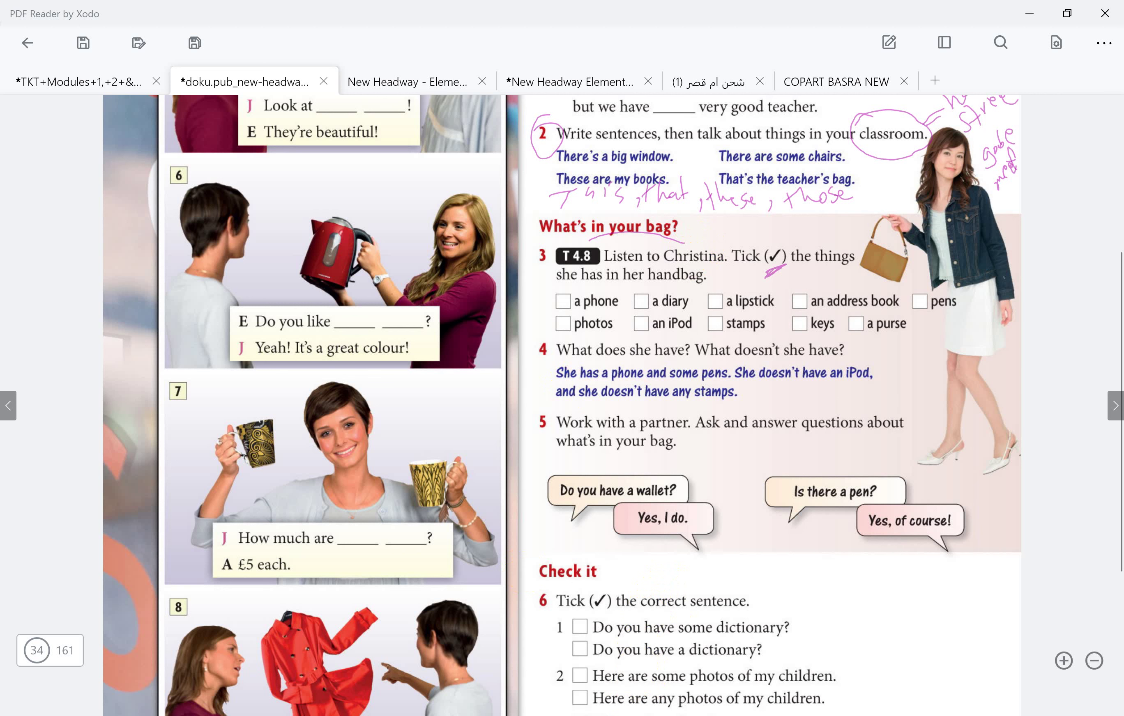
In File Explorer's CD 1 folder, play Track No49, then select Track No53.
key("alt+Tab")
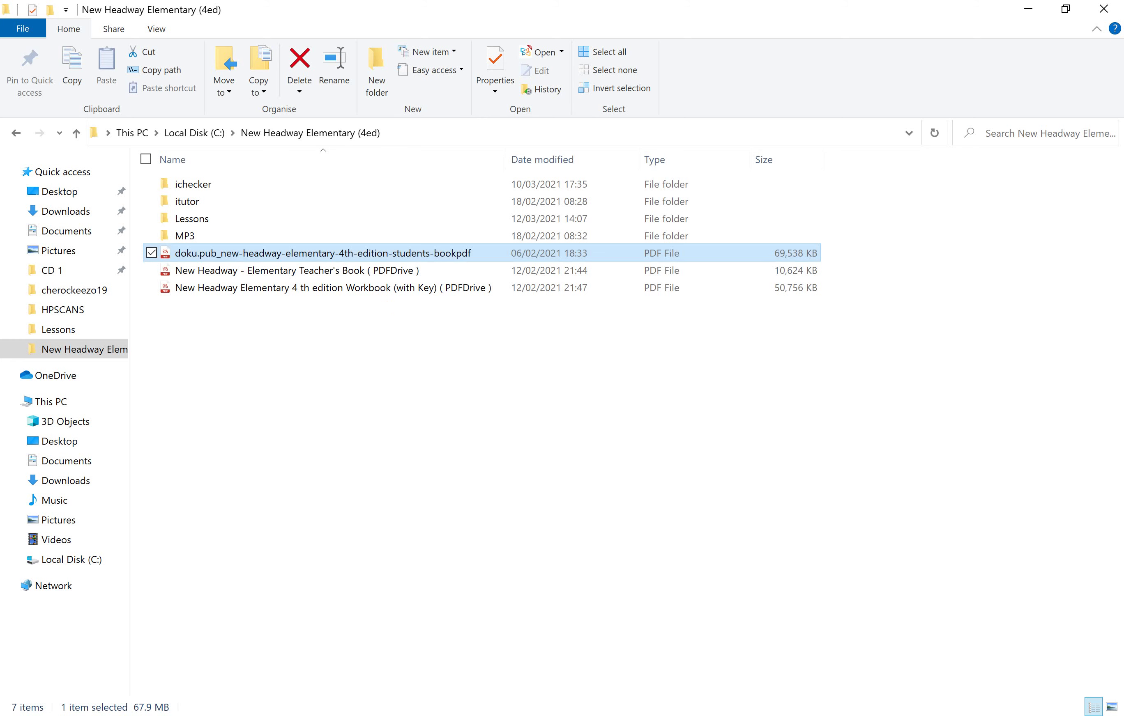
left_click(78, 274)
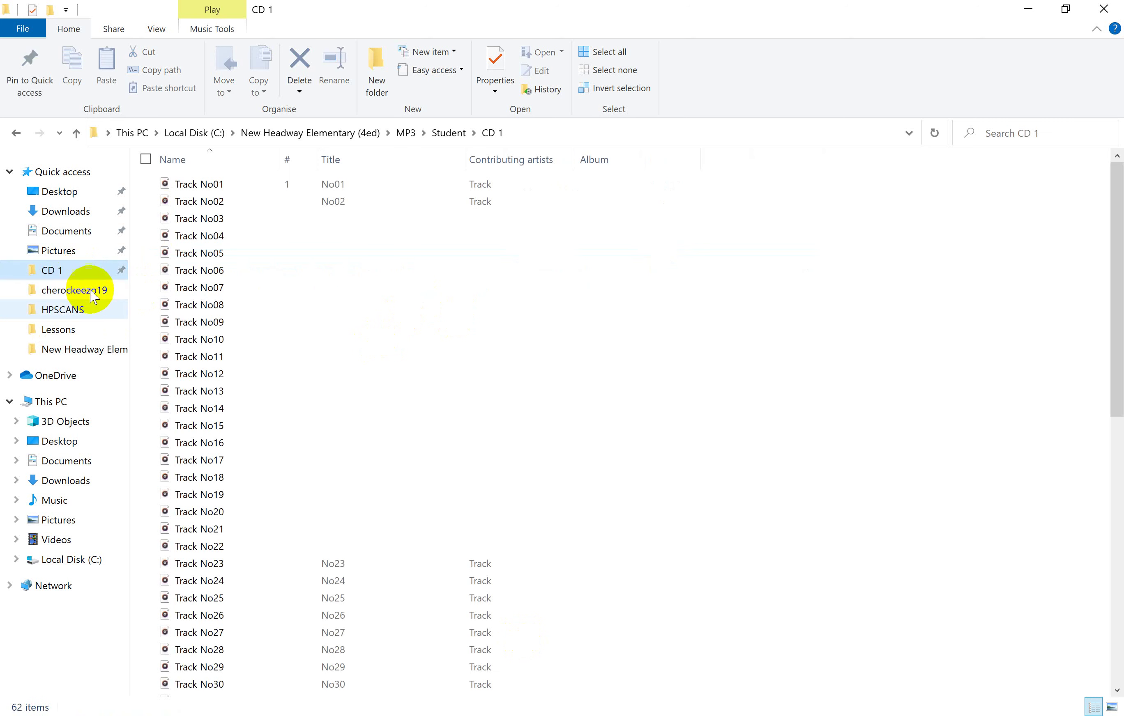
scroll(297, 600, "down", 8)
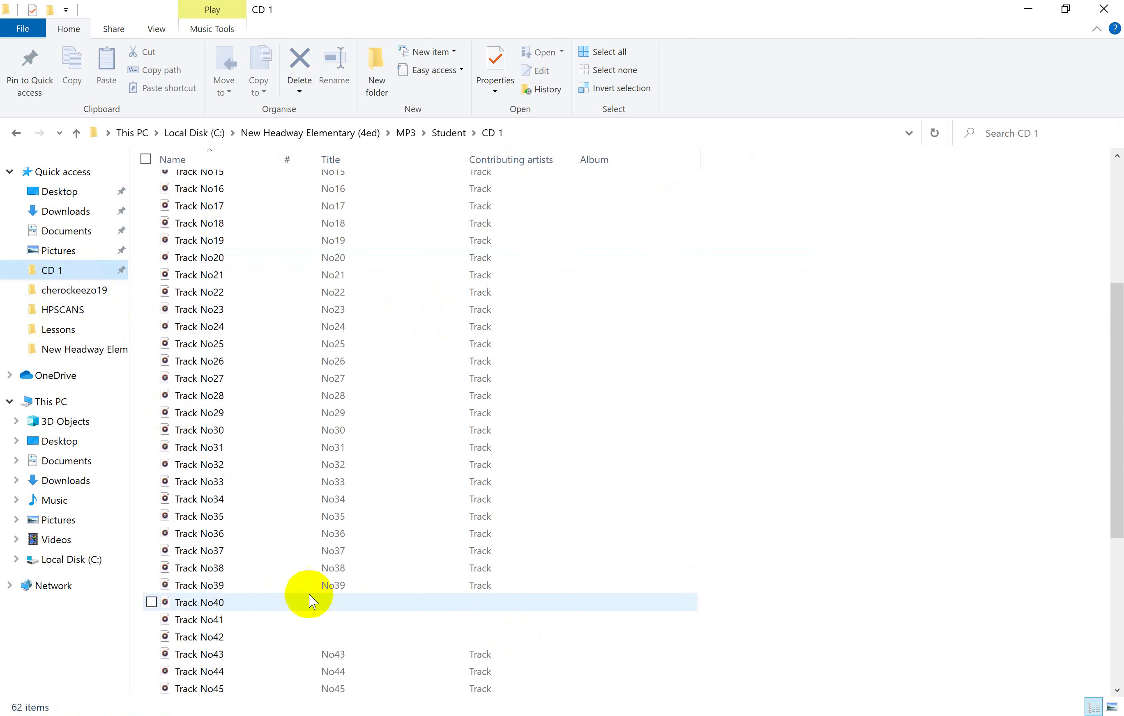
double_click(280, 593)
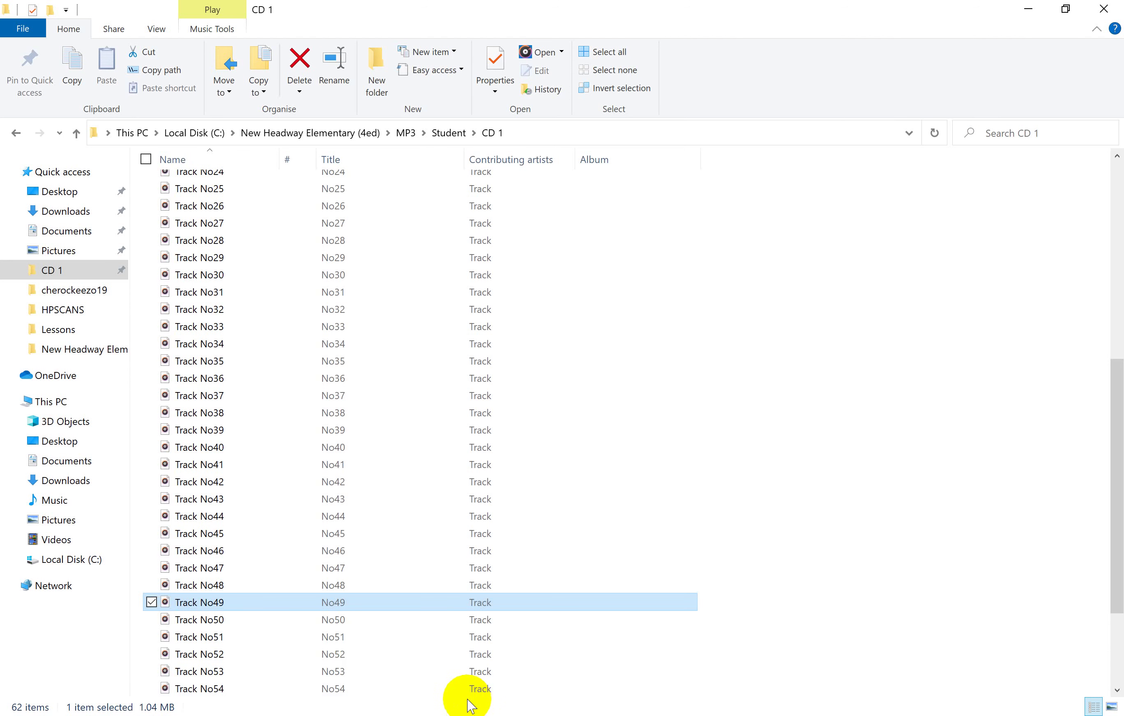
left_click(201, 675)
Play Track No53 at lower volume, then switch playback to Tracks No54 and No58.
double_click(201, 675)
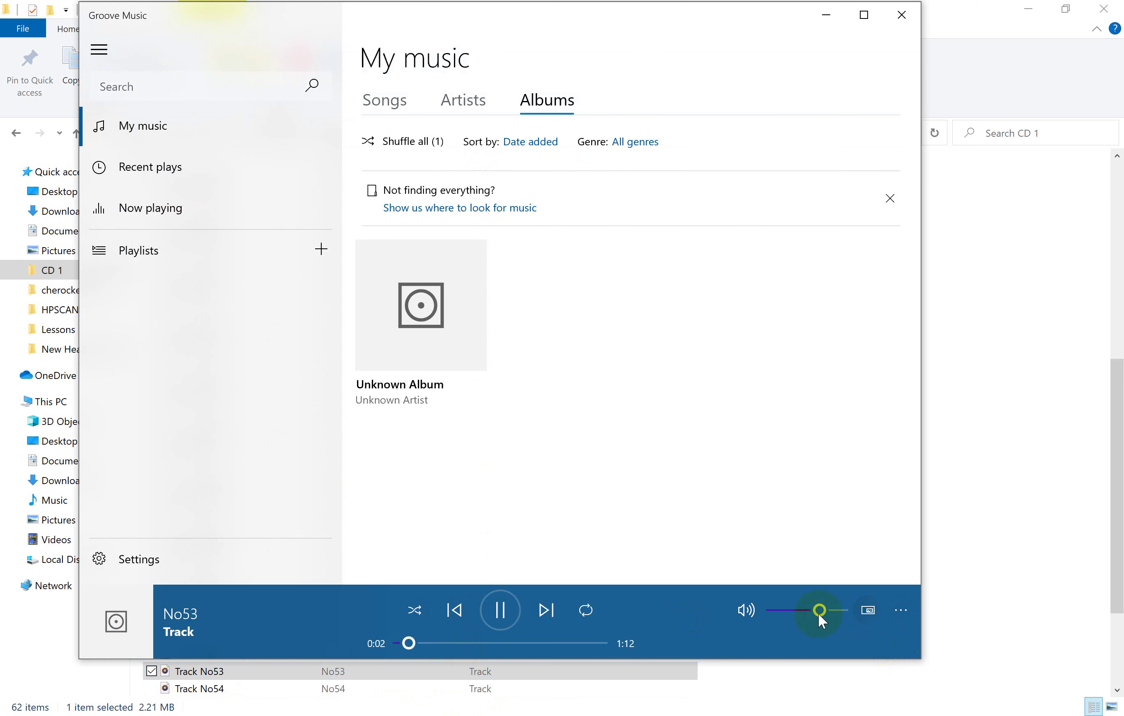
left_click_drag(815, 611, 808, 612)
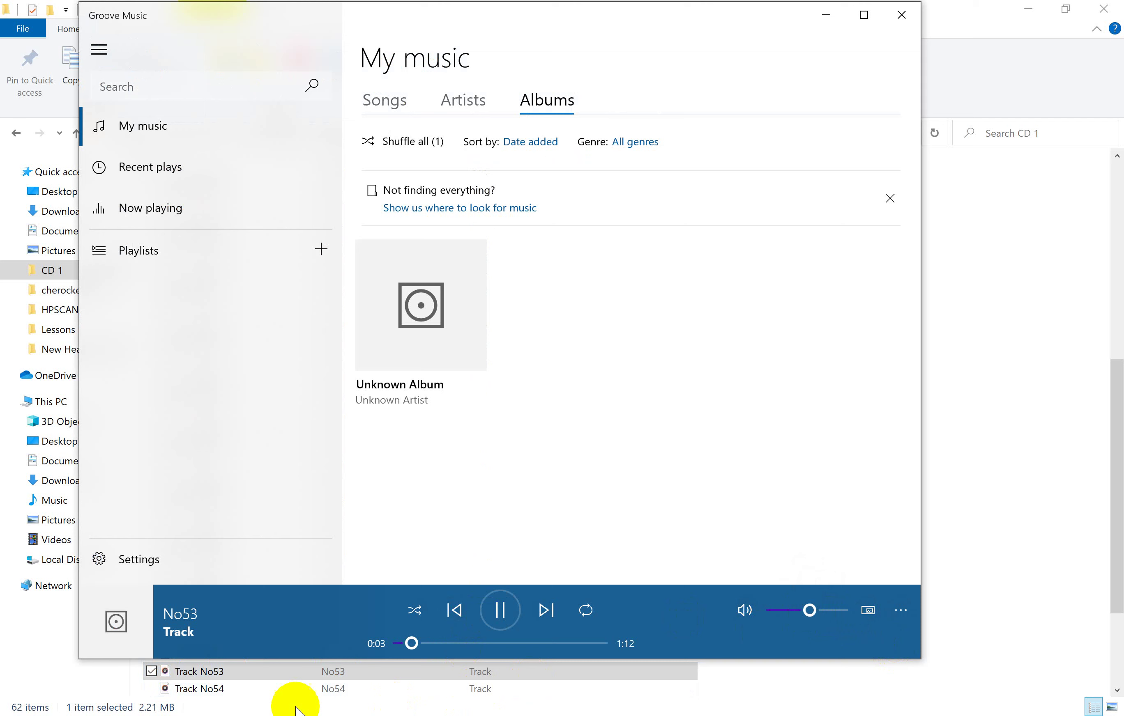
left_click(204, 689)
double_click(206, 690)
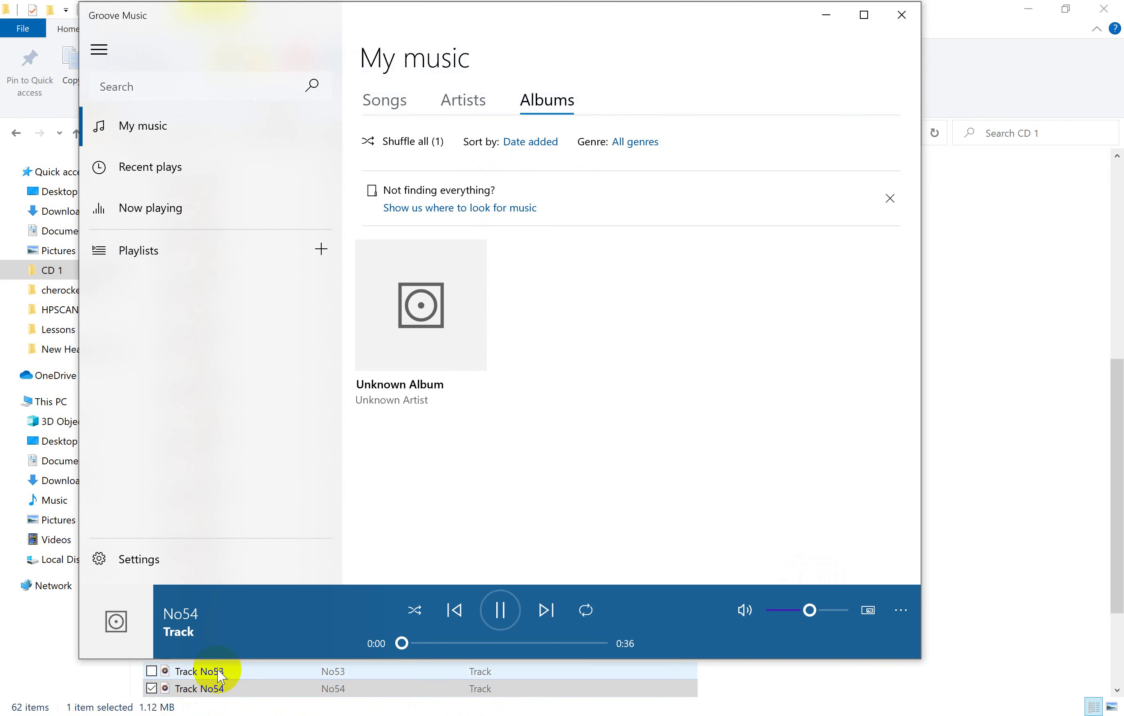
scroll(215, 688, "down", 2)
scroll(219, 688, "up", 2)
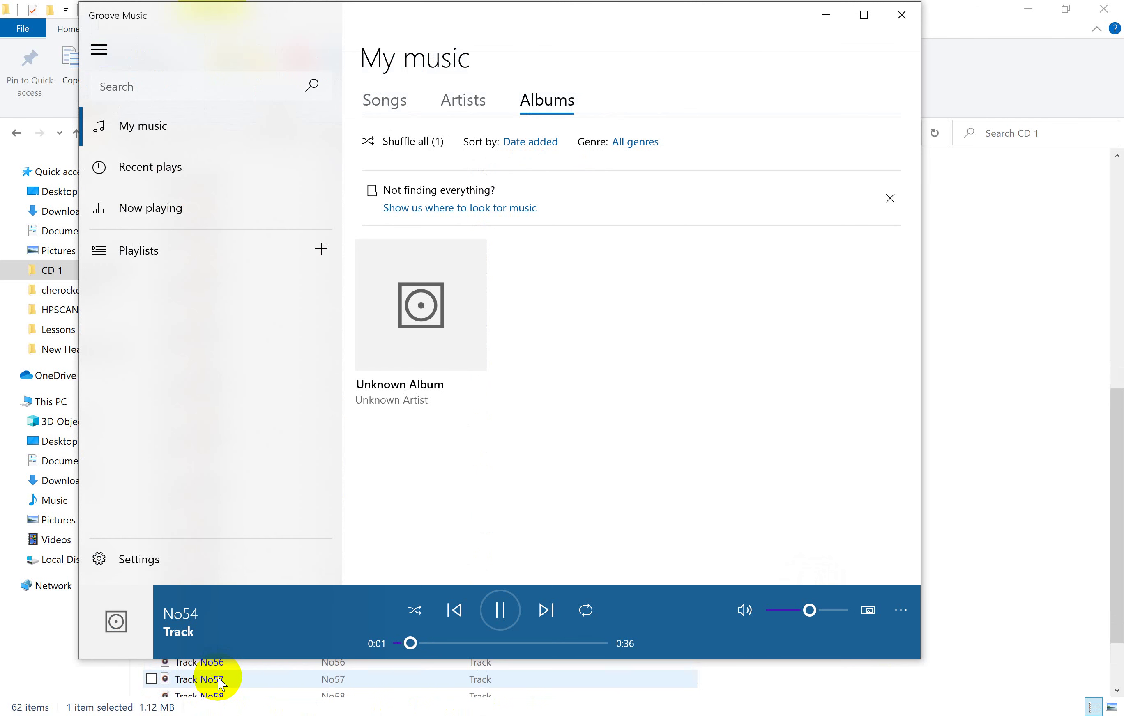
left_click(218, 693)
double_click(218, 691)
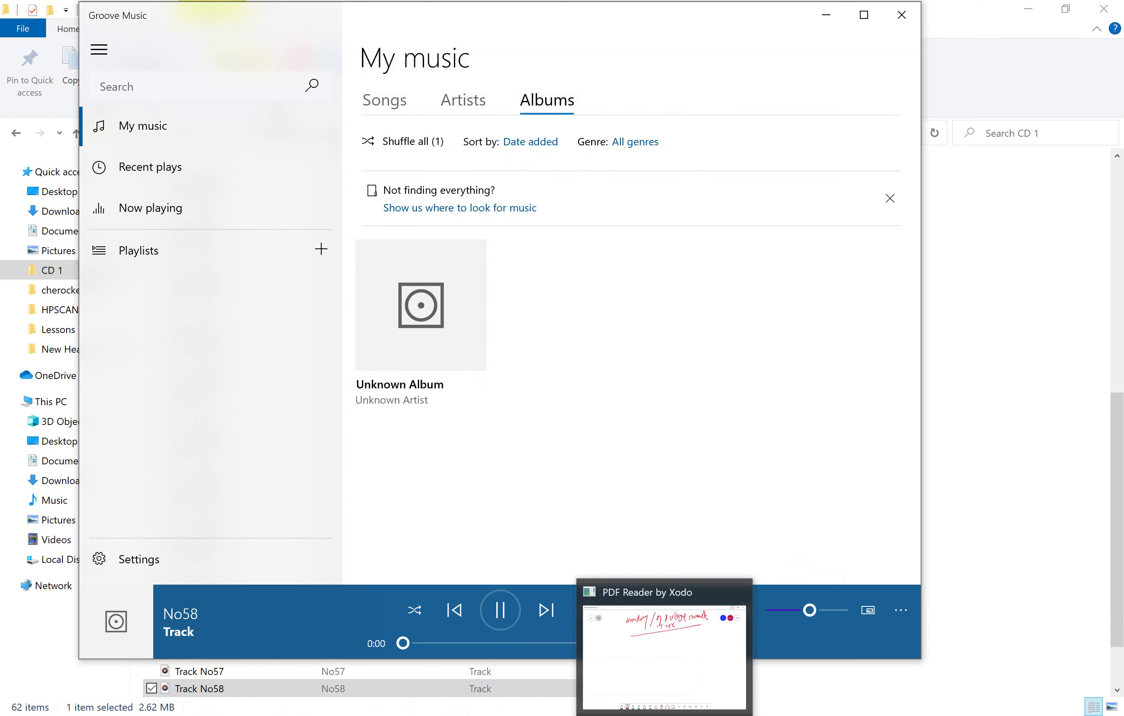
Glance back at Xodo, then play Track No57 with the volume slightly lower.
left_click(647, 661)
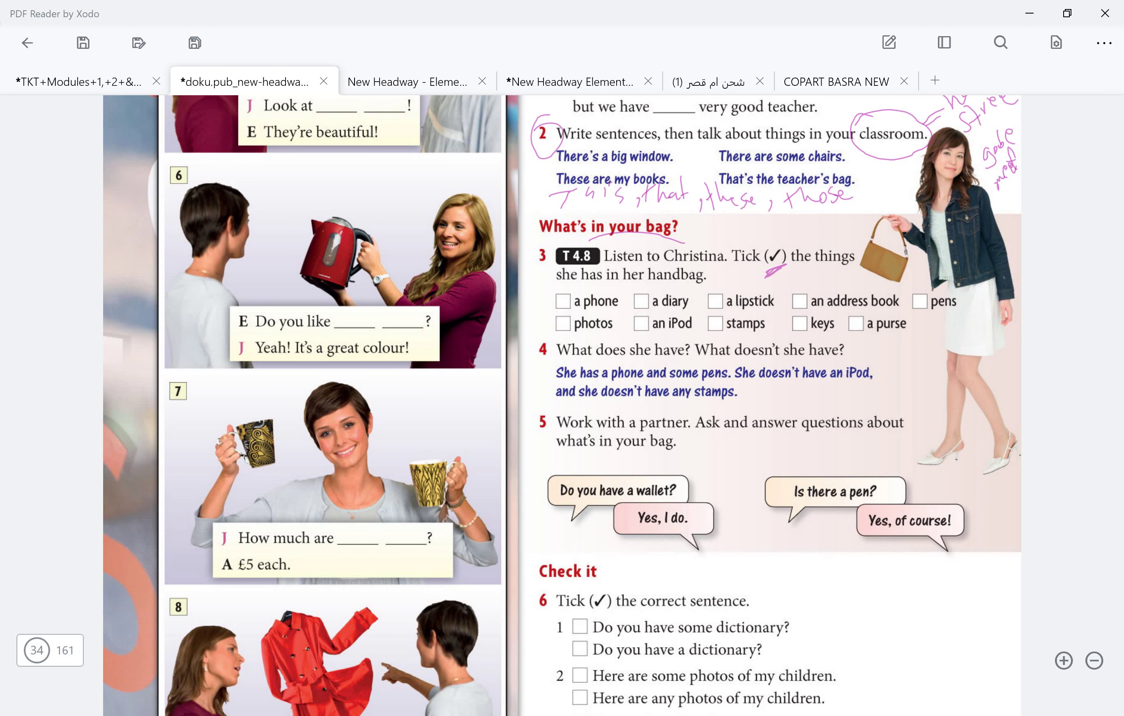
key("alt+Tab")
left_click(211, 674)
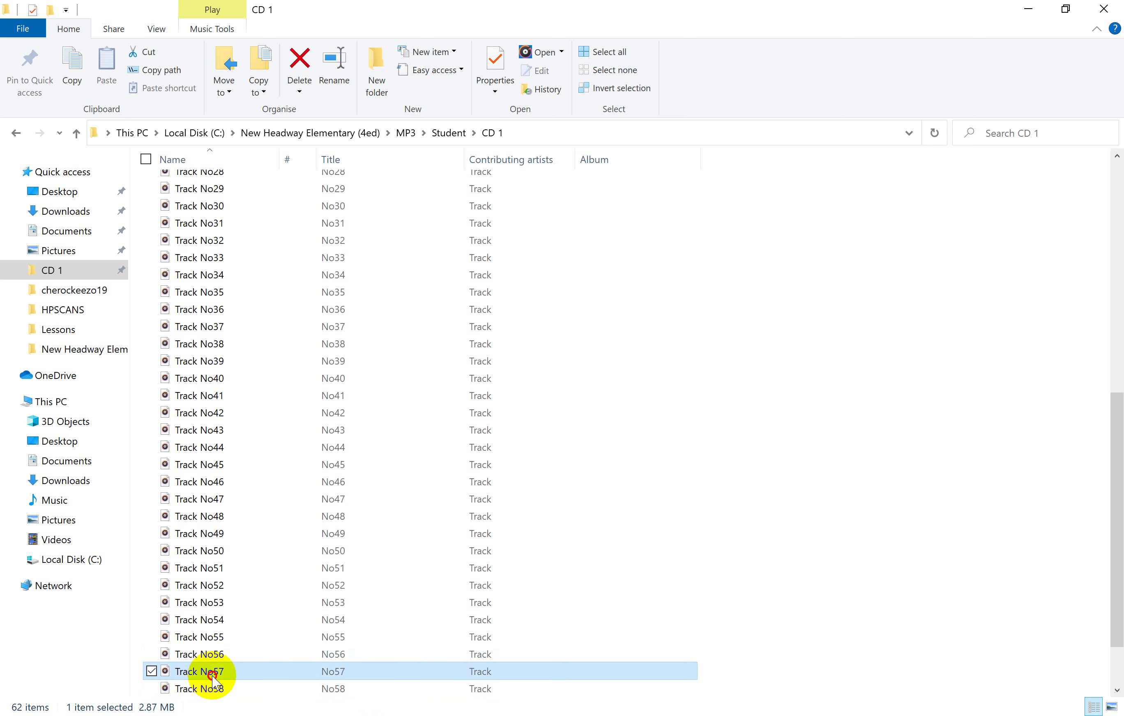
double_click(213, 678)
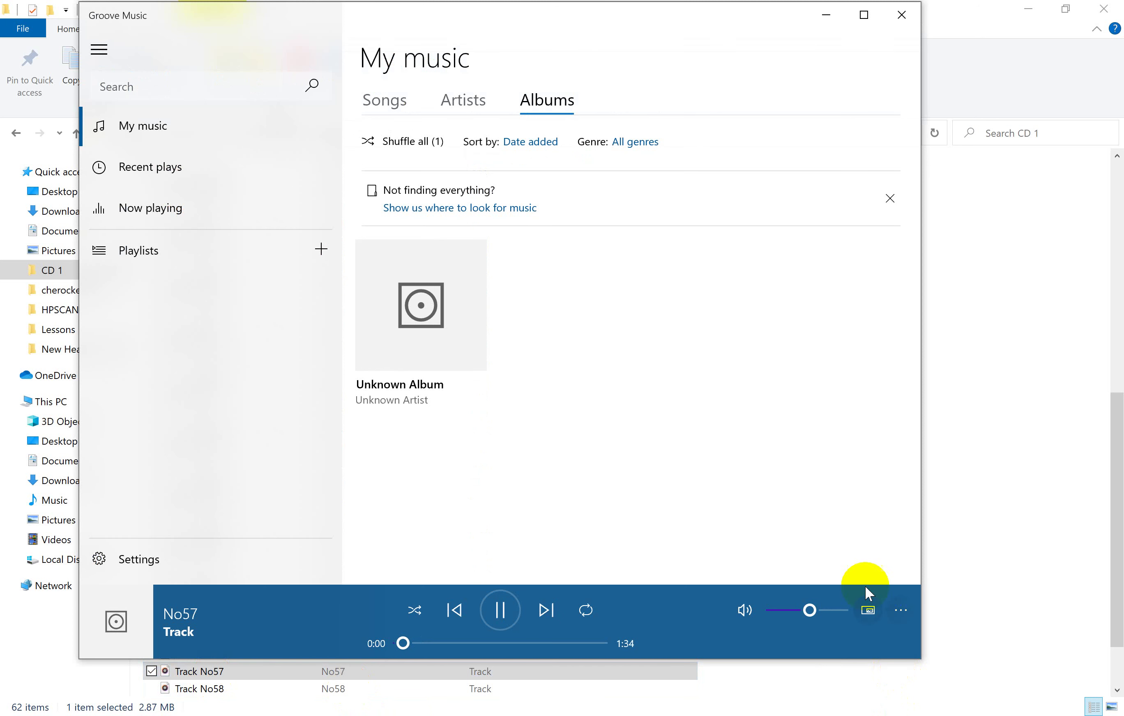
left_click_drag(815, 612, 798, 615)
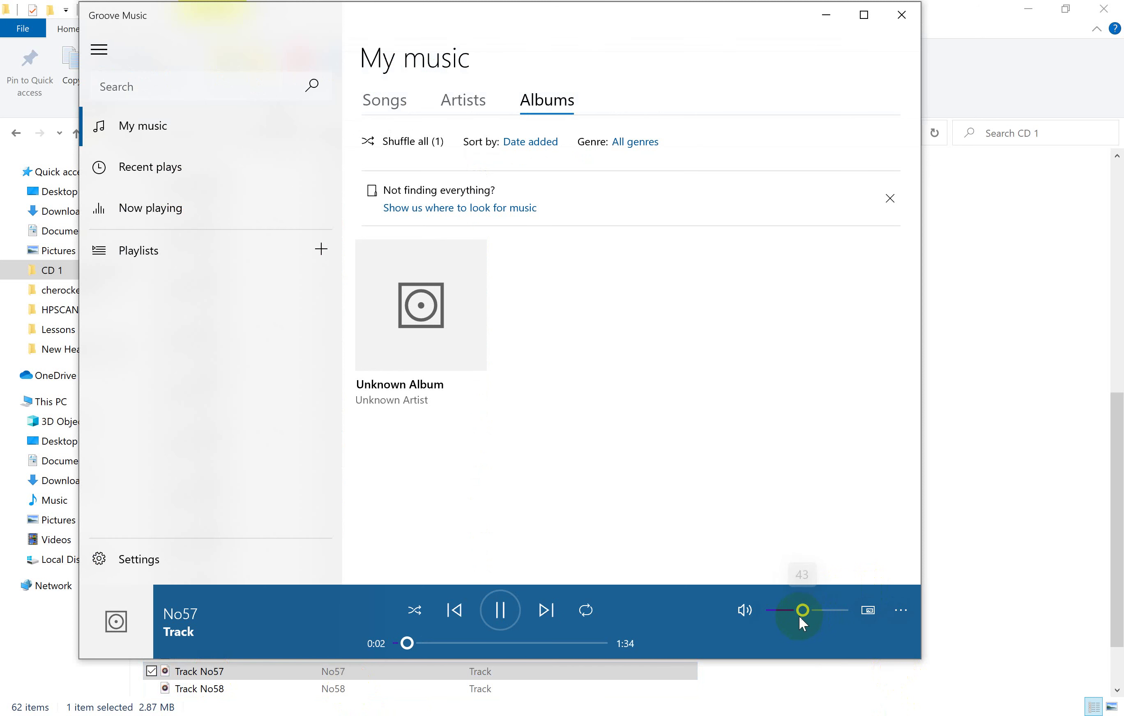
scroll(341, 680, "up", 2)
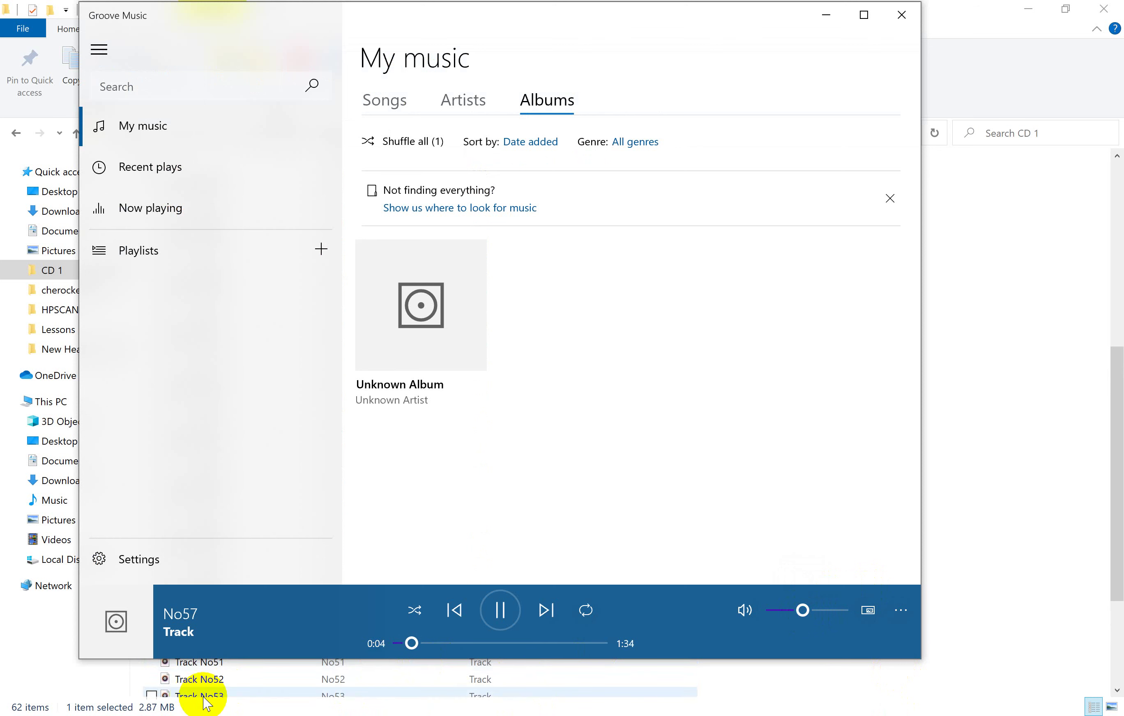
Minimise the player, try Track No55, then play Track No54 with volume turned slightly down.
left_click(831, 24)
scroll(246, 550, "down", 3)
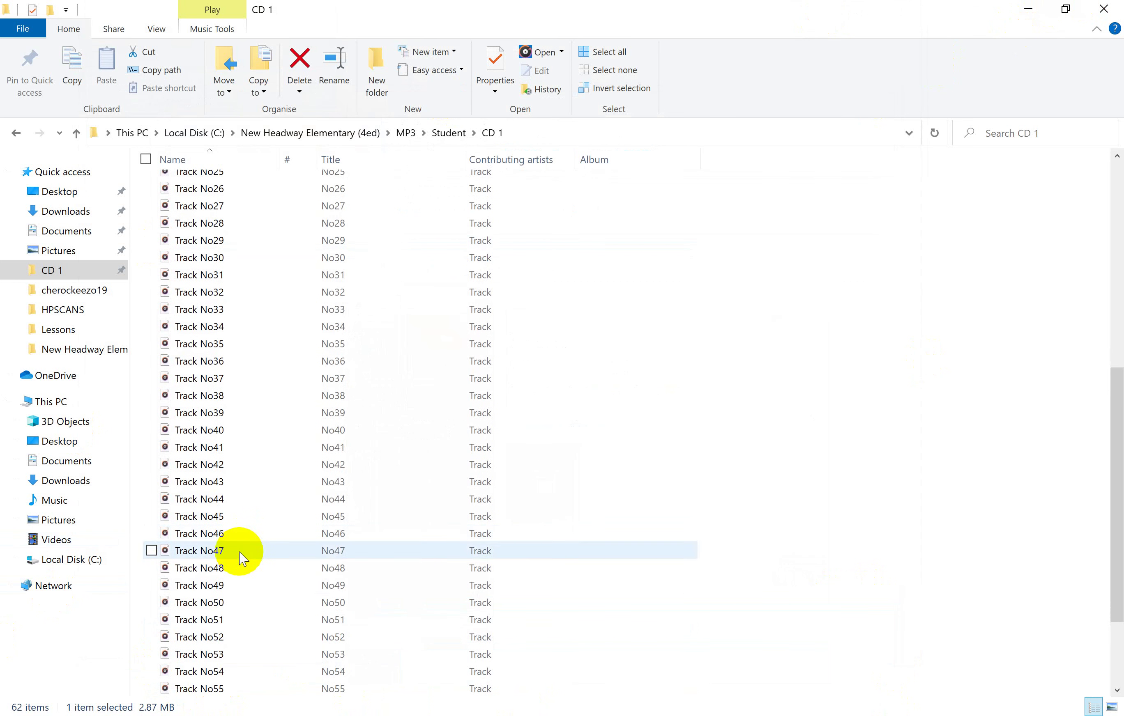
scroll(224, 611, "down", 1)
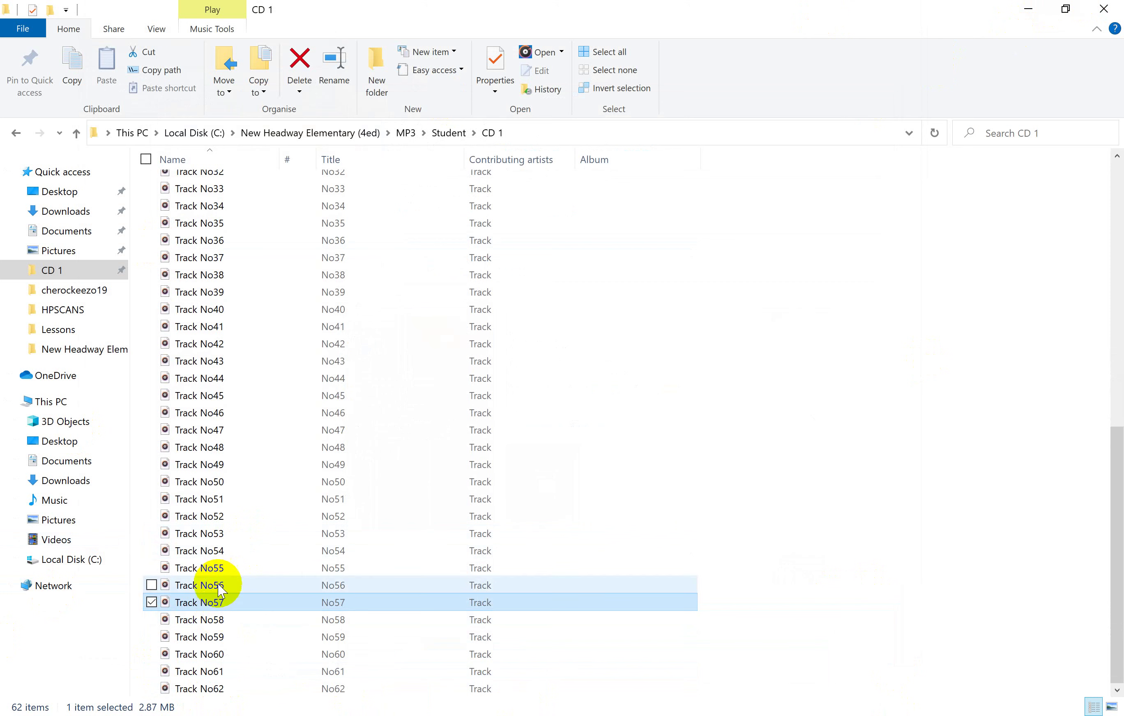
double_click(219, 573)
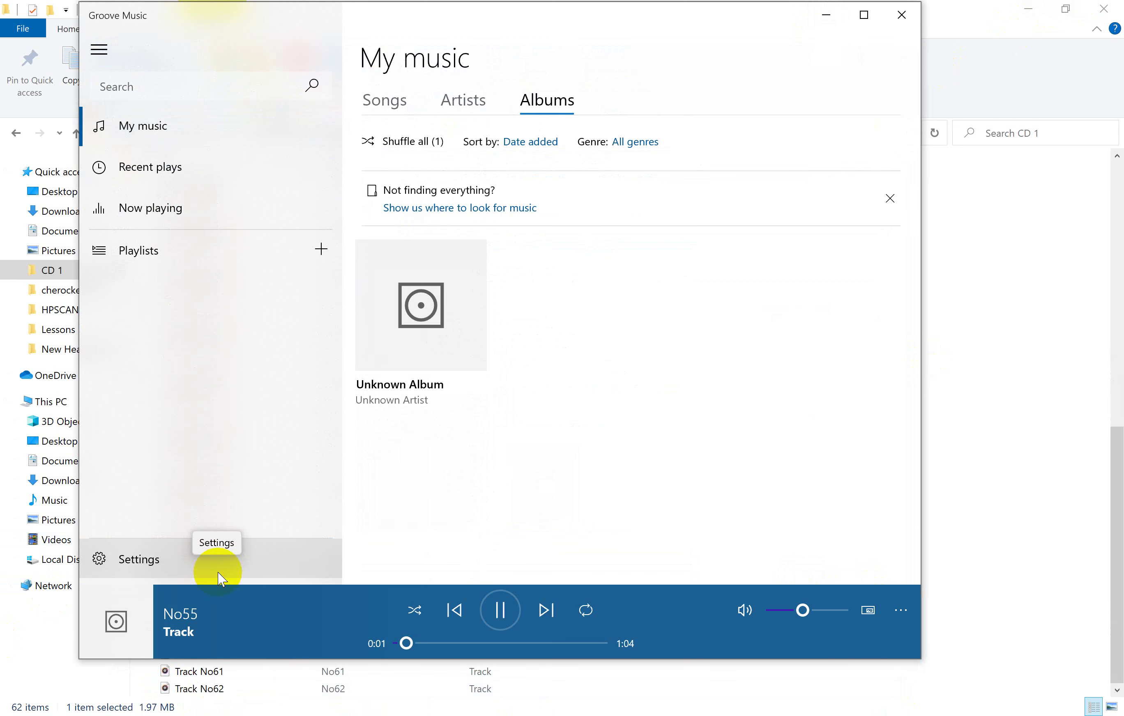
left_click(826, 14)
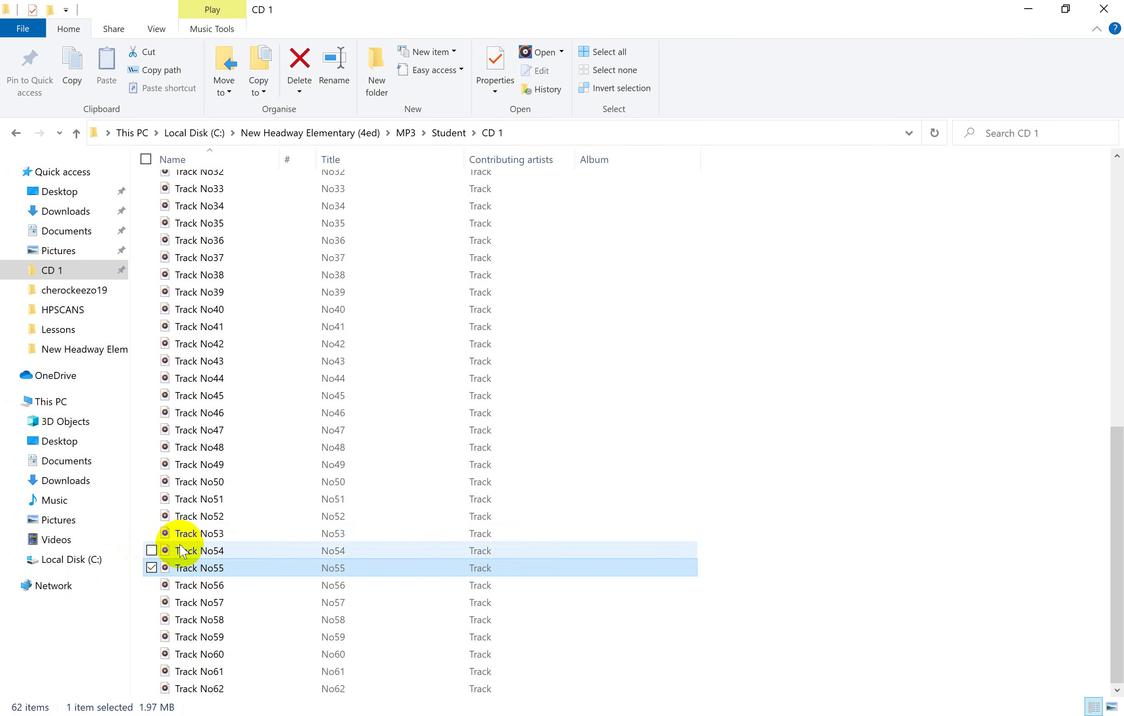
left_click(183, 552)
double_click(182, 551)
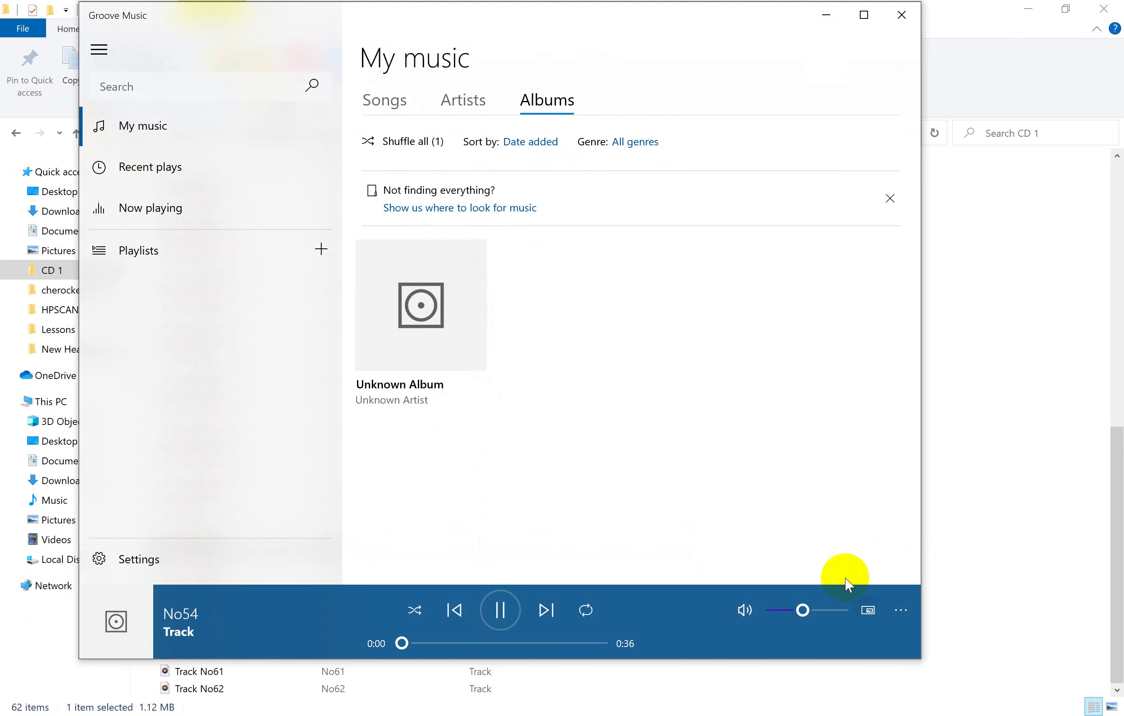
left_click_drag(809, 607, 798, 610)
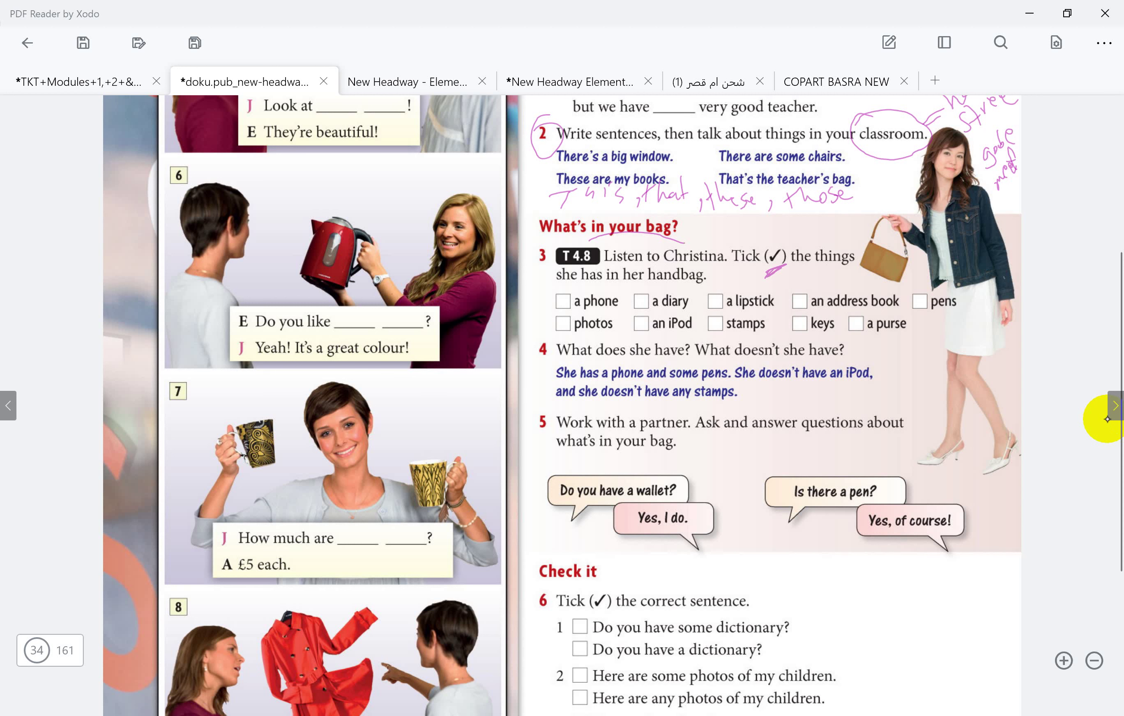
Loop exercise 3's item list and underline question 4's iPod and stamps answer sentences.
mouse_move(557, 279)
left_mouse_down()
mouse_move(613, 355)
mouse_move(913, 346)
mouse_move(958, 299)
mouse_move(673, 267)
mouse_move(780, 267)
left_mouse_up()
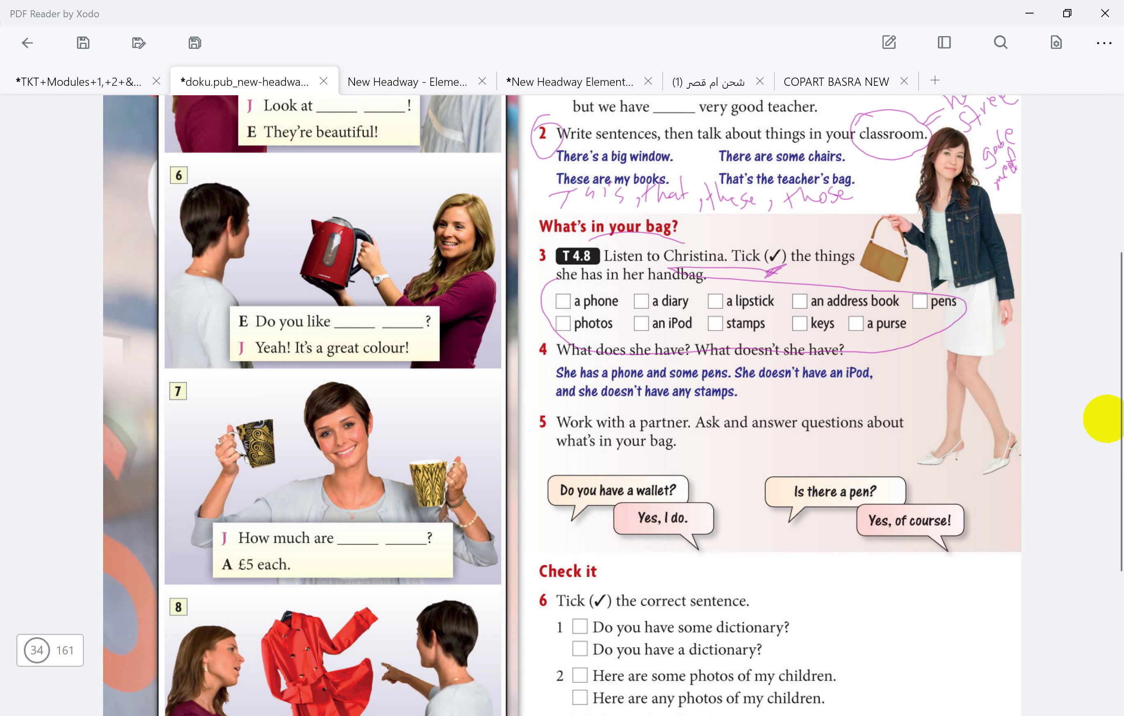
mouse_move(1105, 418)
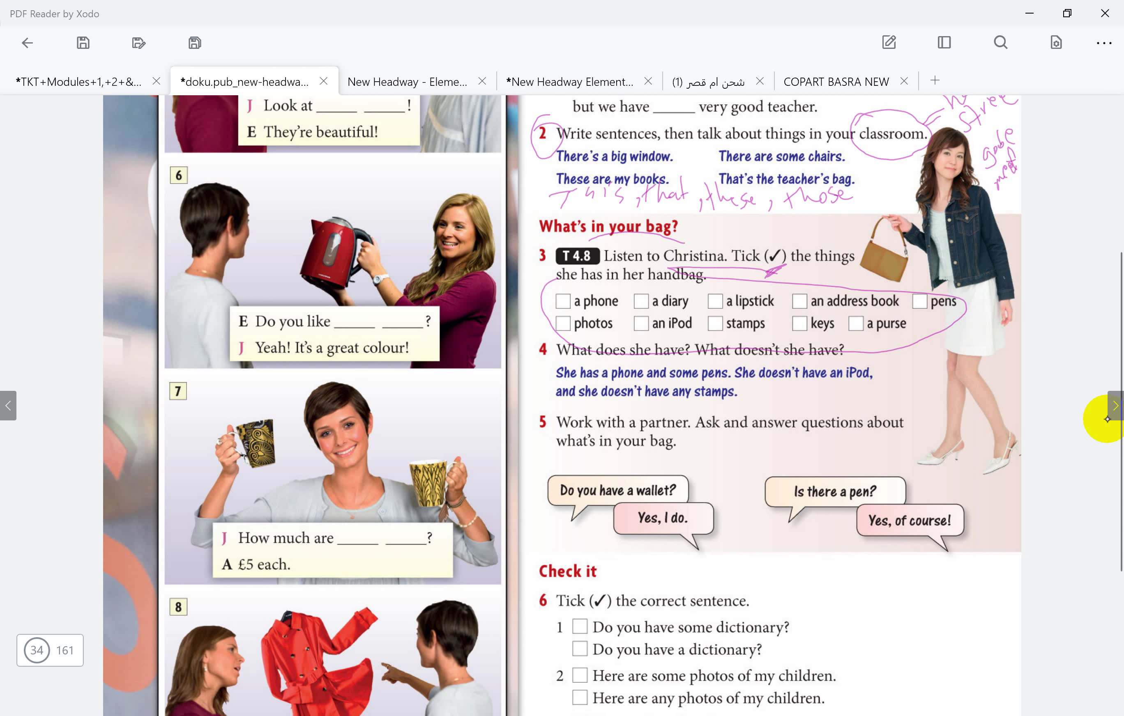
mouse_move(875, 383)
left_mouse_down()
mouse_move(549, 383)
mouse_move(646, 405)
mouse_move(751, 401)
left_mouse_up()
left_click_drag(677, 405, 552, 399)
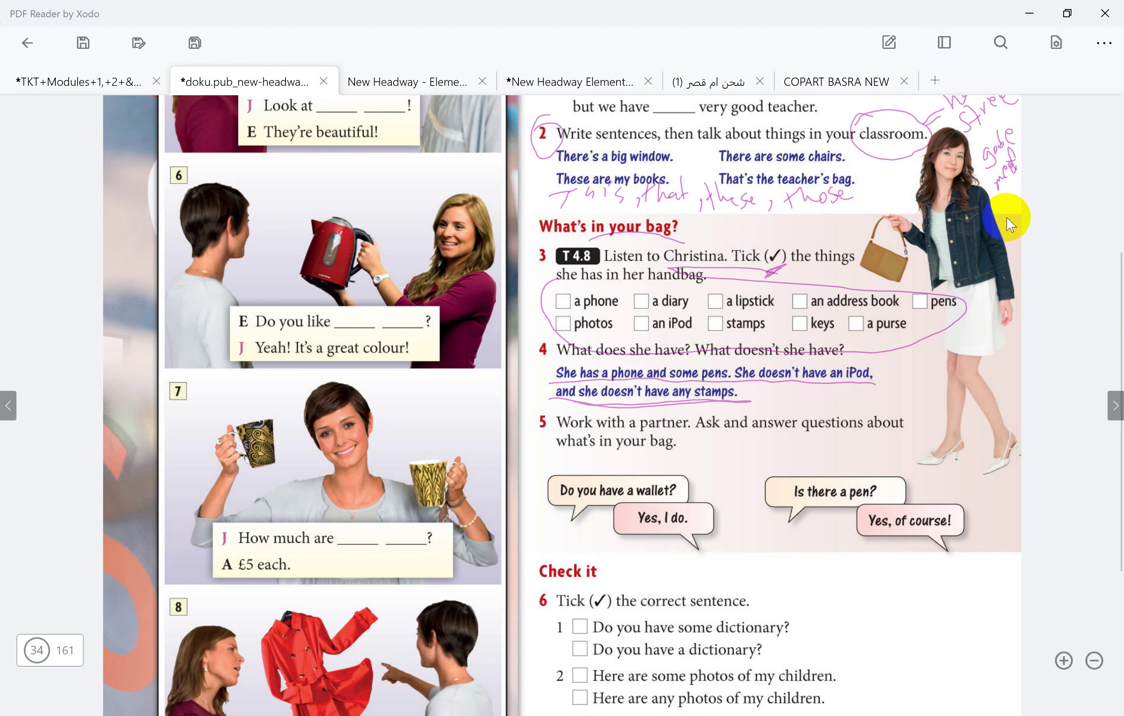
scroll(934, 380, "down", 5)
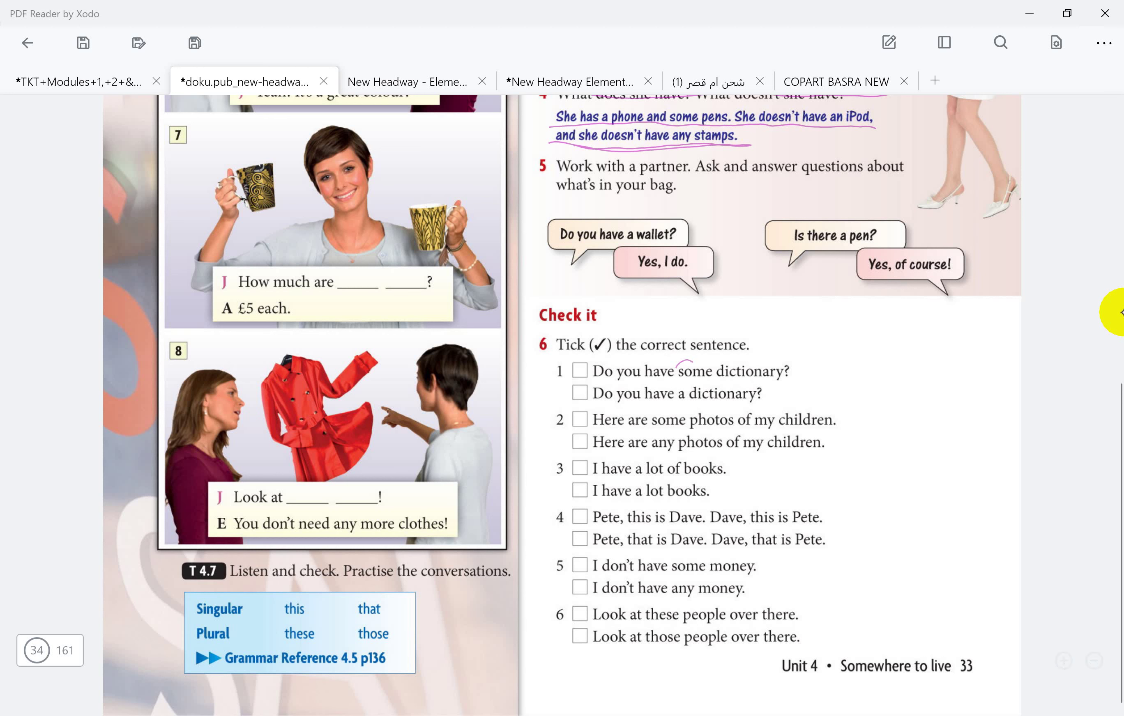
Circle 'some', tick 'Do you have a dictionary?' and the photos sentence, bracket item 2, underline 'any'.
mouse_move(678, 365)
left_mouse_down()
mouse_move(699, 390)
mouse_move(694, 360)
left_mouse_up()
left_click_drag(799, 370, 830, 358)
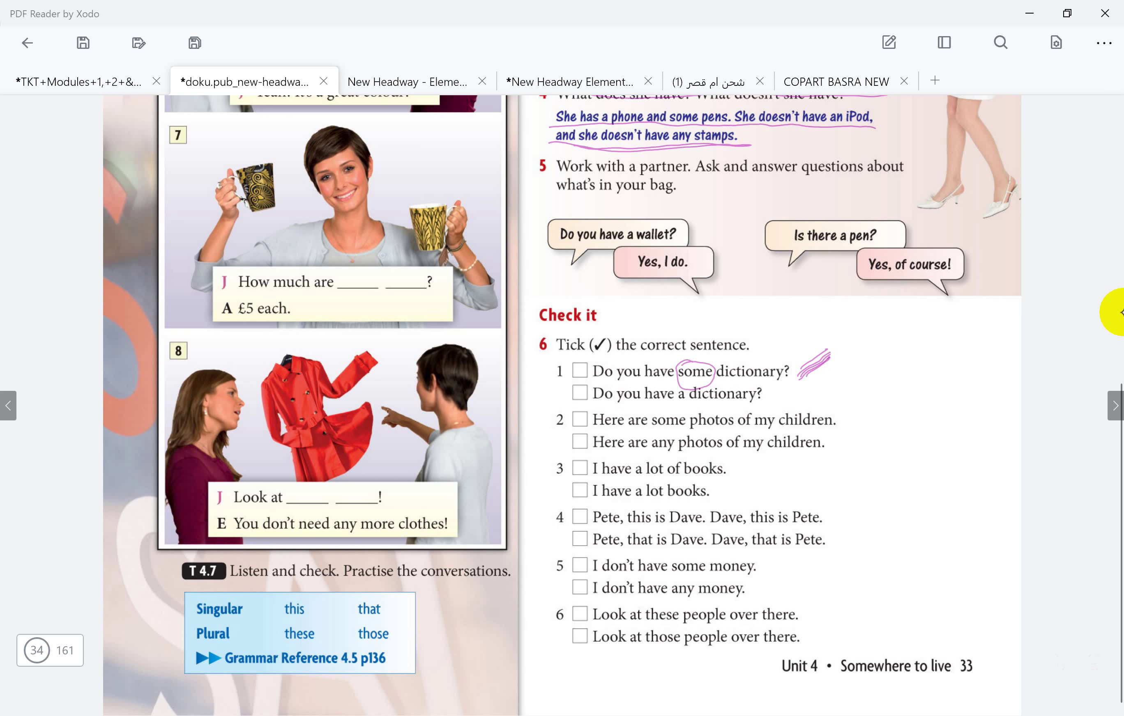
left_click_drag(575, 393, 601, 384)
left_click_drag(845, 409, 830, 457)
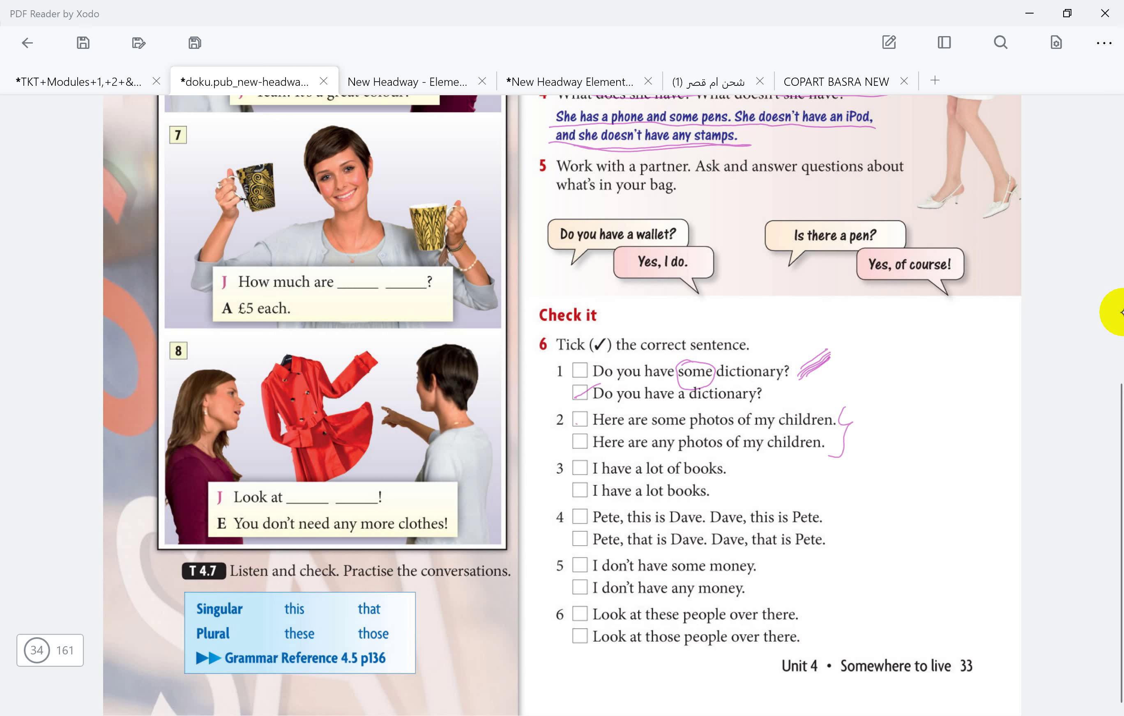
left_click_drag(575, 418, 607, 400)
left_click_drag(647, 453, 667, 449)
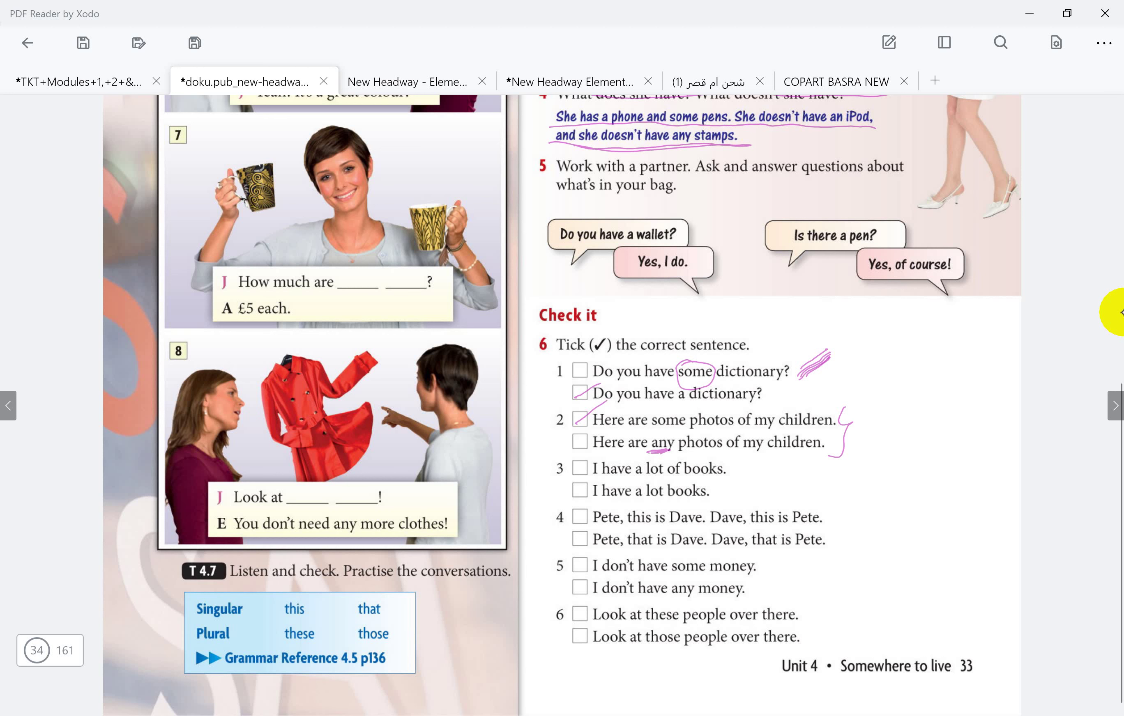
Tick the books, item 4, money and 'those people' sentences, circling 'this' and underlining 'over there'.
left_click_drag(575, 463, 605, 451)
mouse_move(756, 504)
left_mouse_down()
mouse_move(749, 520)
mouse_move(774, 514)
left_mouse_up()
left_click_drag(581, 512, 617, 501)
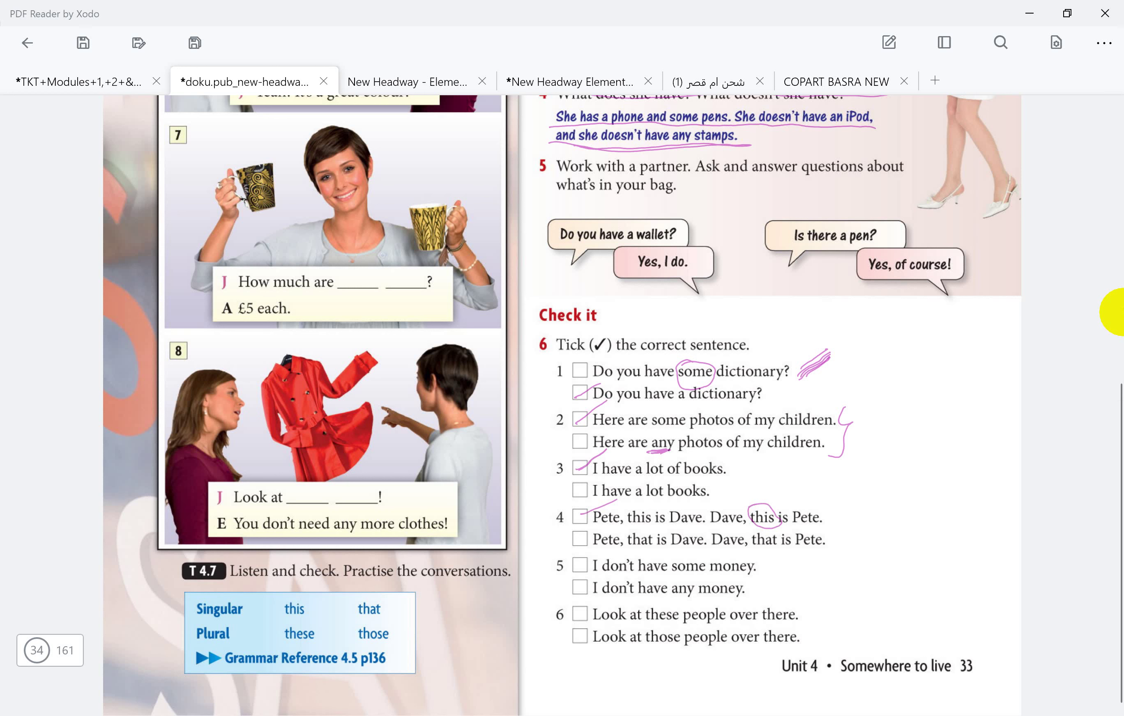
mouse_move(575, 587)
left_mouse_down()
mouse_move(611, 577)
mouse_move(626, 603)
left_mouse_up()
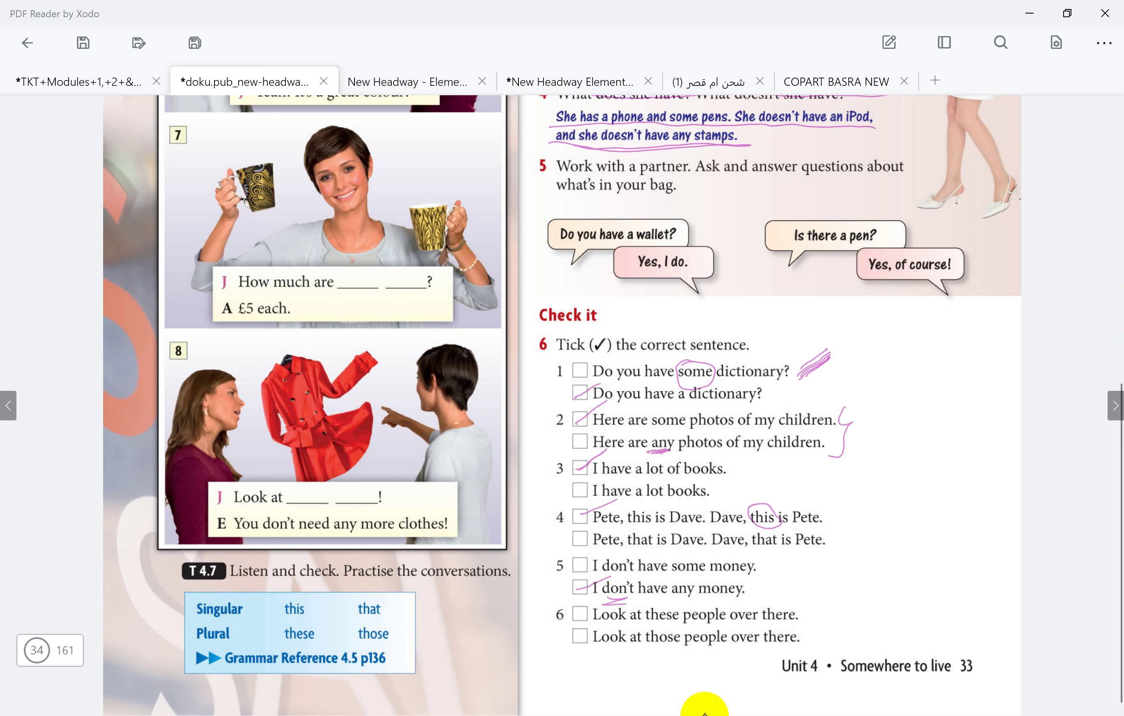
mouse_move(734, 628)
left_mouse_down()
mouse_move(789, 627)
mouse_move(794, 651)
mouse_move(804, 650)
left_mouse_up()
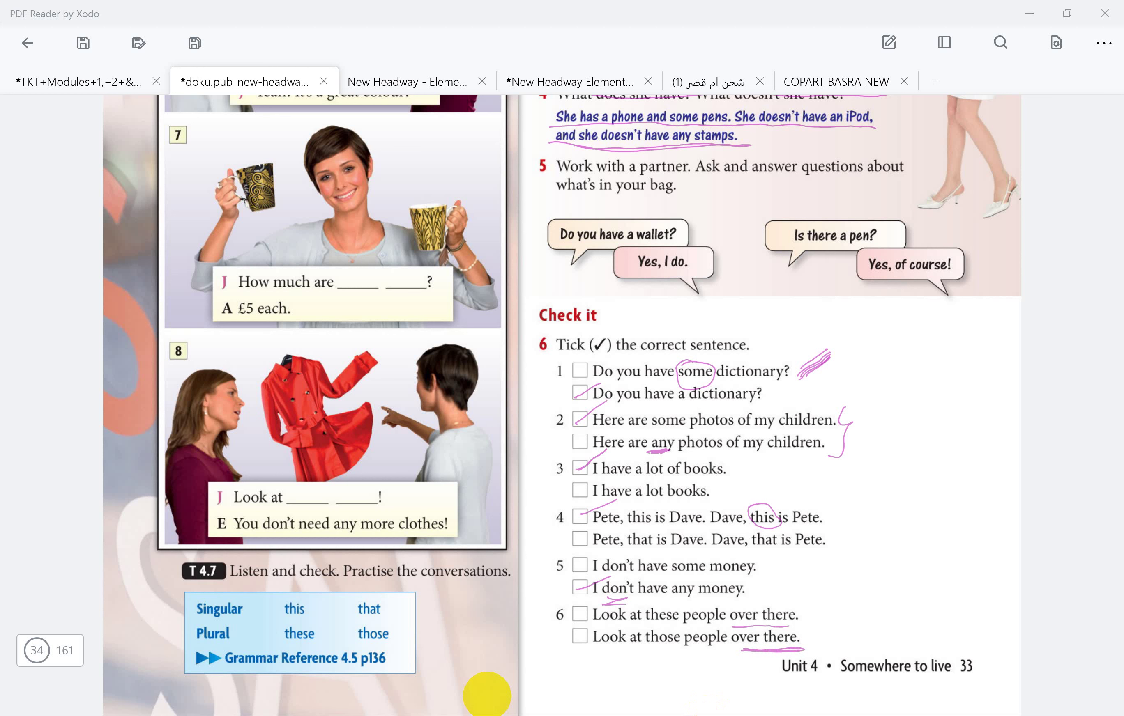
left_click_drag(581, 638, 598, 626)
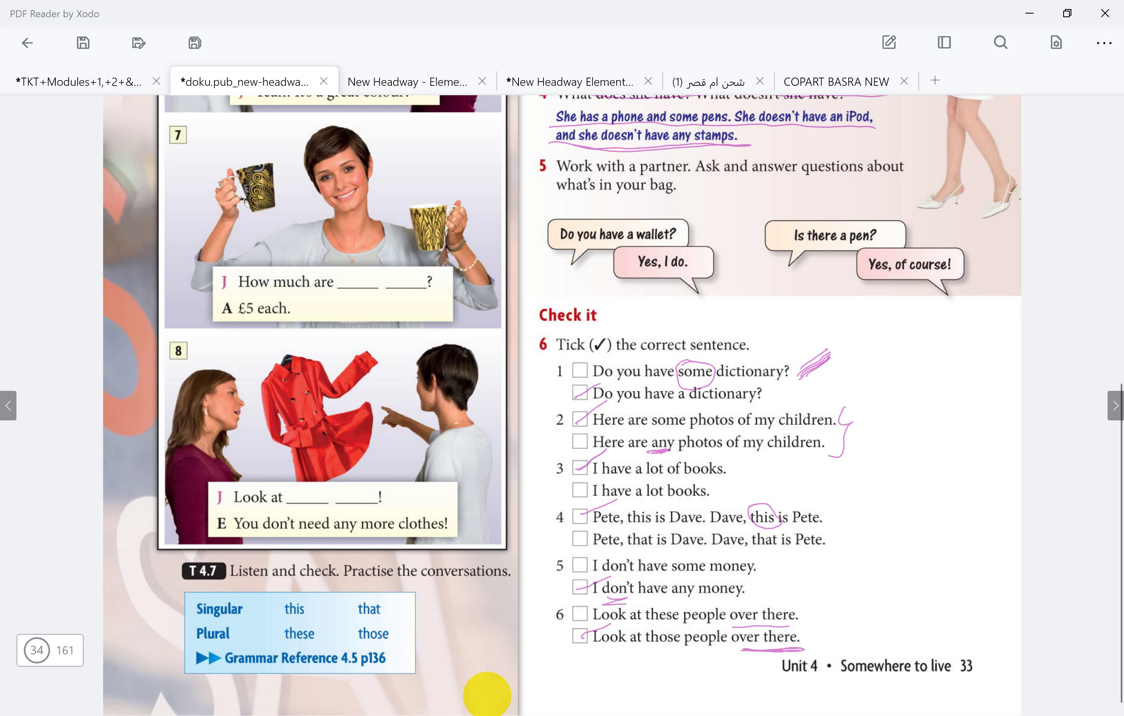
Handwrite 'This, that' in the right margin beside the Check it items.
mouse_move(884, 476)
left_mouse_down()
mouse_move(874, 488)
mouse_move(895, 487)
left_mouse_up()
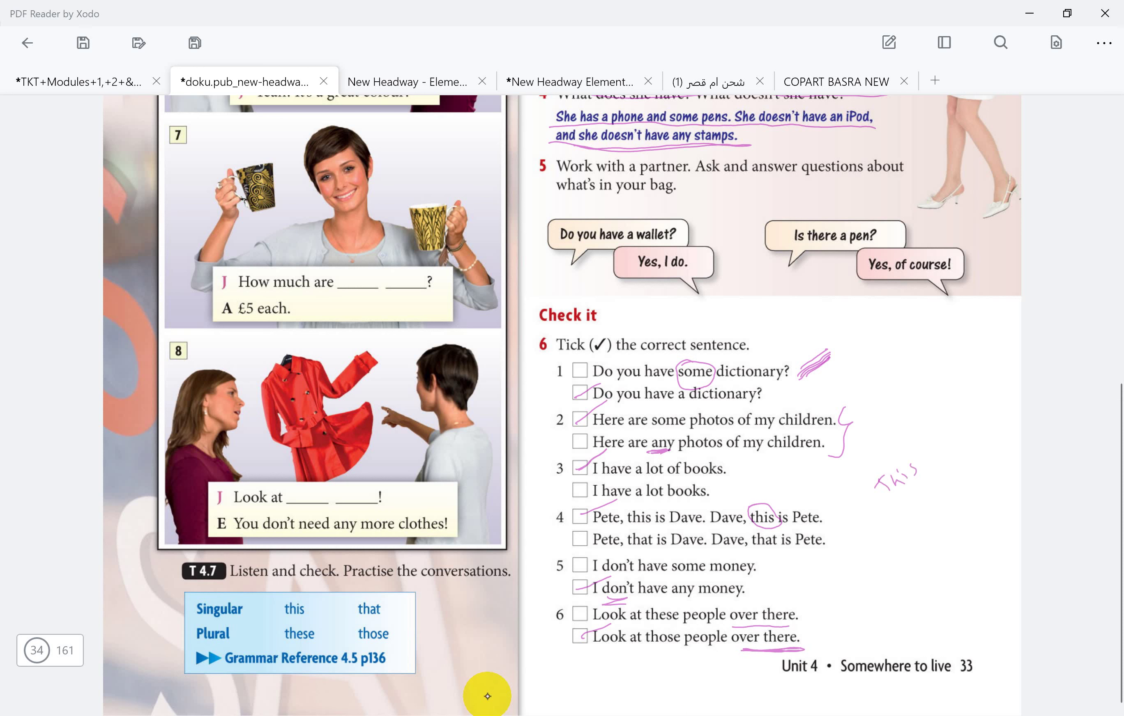
mouse_move(929, 462)
left_mouse_down()
mouse_move(931, 472)
mouse_move(954, 422)
mouse_move(971, 416)
left_mouse_up()
left_click_drag(947, 388, 981, 415)
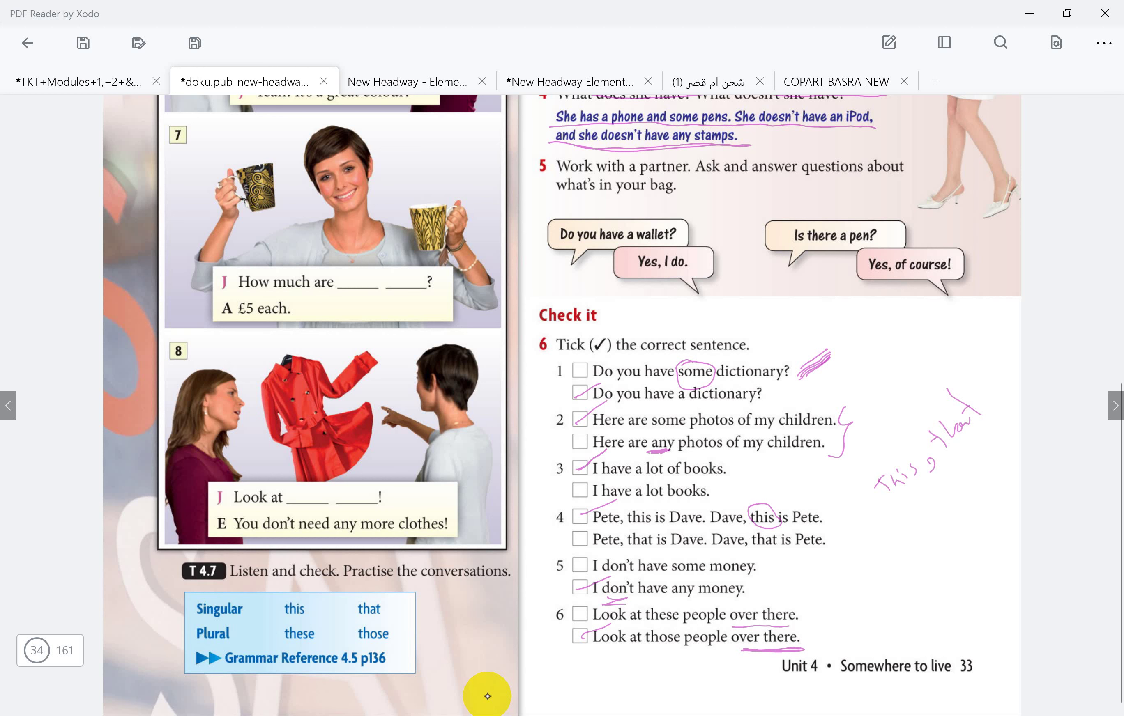
Write 'These, those' below it with underlining strokes, then move to the next page.
mouse_move(919, 506)
left_mouse_down()
mouse_move(899, 521)
mouse_move(964, 487)
mouse_move(985, 453)
left_mouse_up()
mouse_move(976, 443)
left_mouse_down()
mouse_move(971, 468)
mouse_move(990, 444)
left_mouse_up()
left_click_drag(988, 452, 1000, 439)
left_click_drag(1019, 425, 1015, 433)
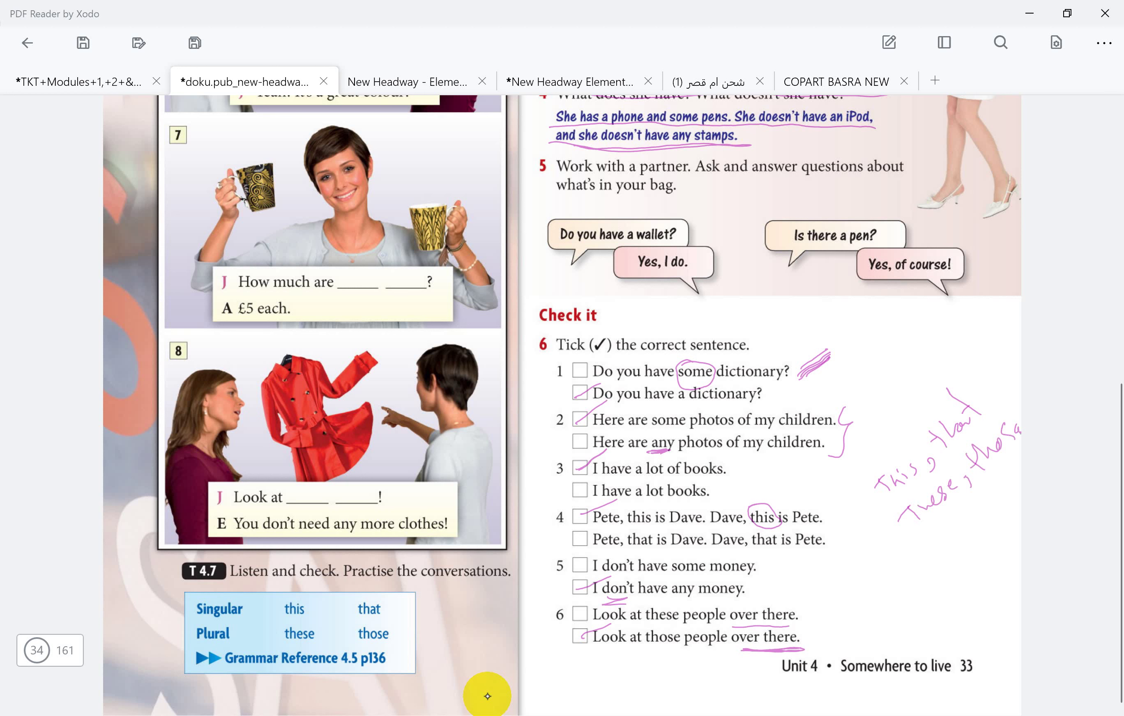
left_click_drag(965, 501, 912, 542)
mouse_move(985, 494)
left_mouse_down()
mouse_move(1021, 449)
mouse_move(1021, 460)
left_mouse_up()
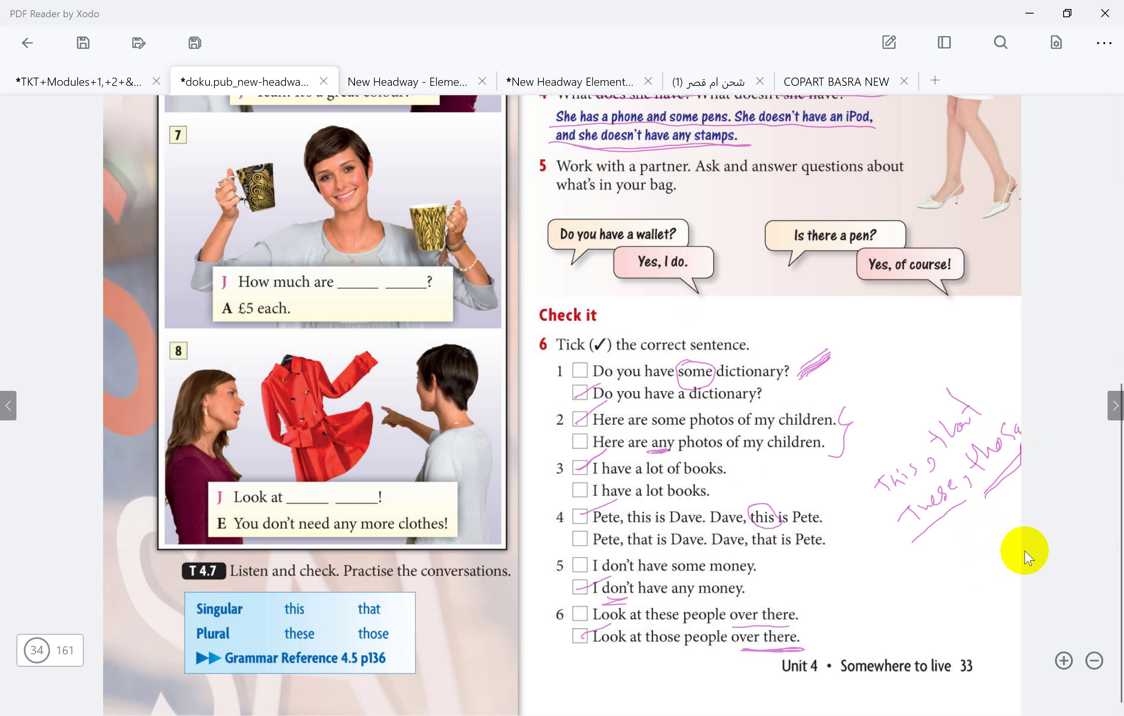
left_click(1115, 405)
Scroll up to page 35's Reading and Speaking and tick 'The White House is more than 200 years old.'.
scroll(699, 213, "up", 5)
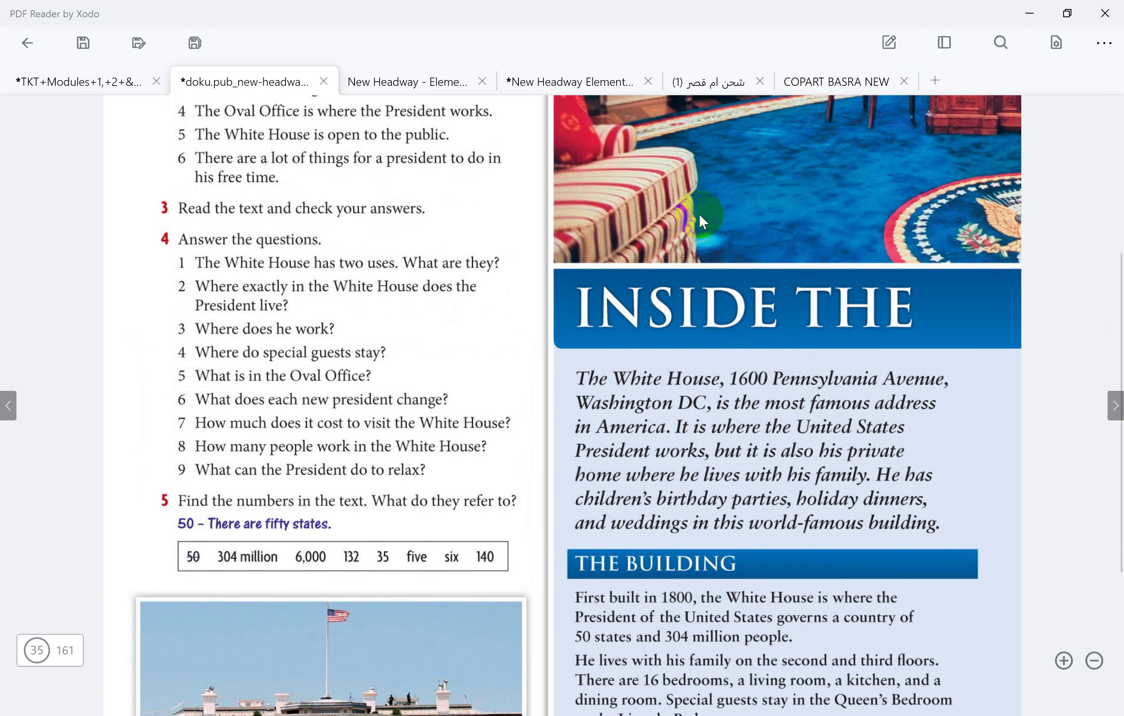
scroll(699, 214, "up", 5)
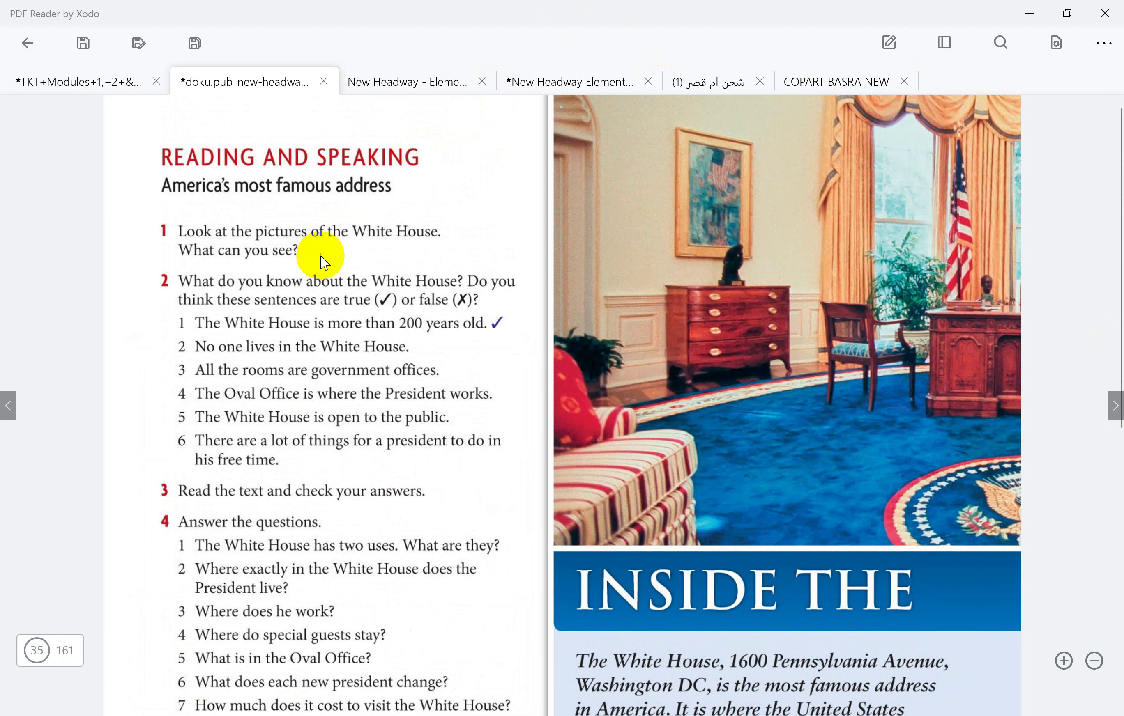
left_click(292, 236)
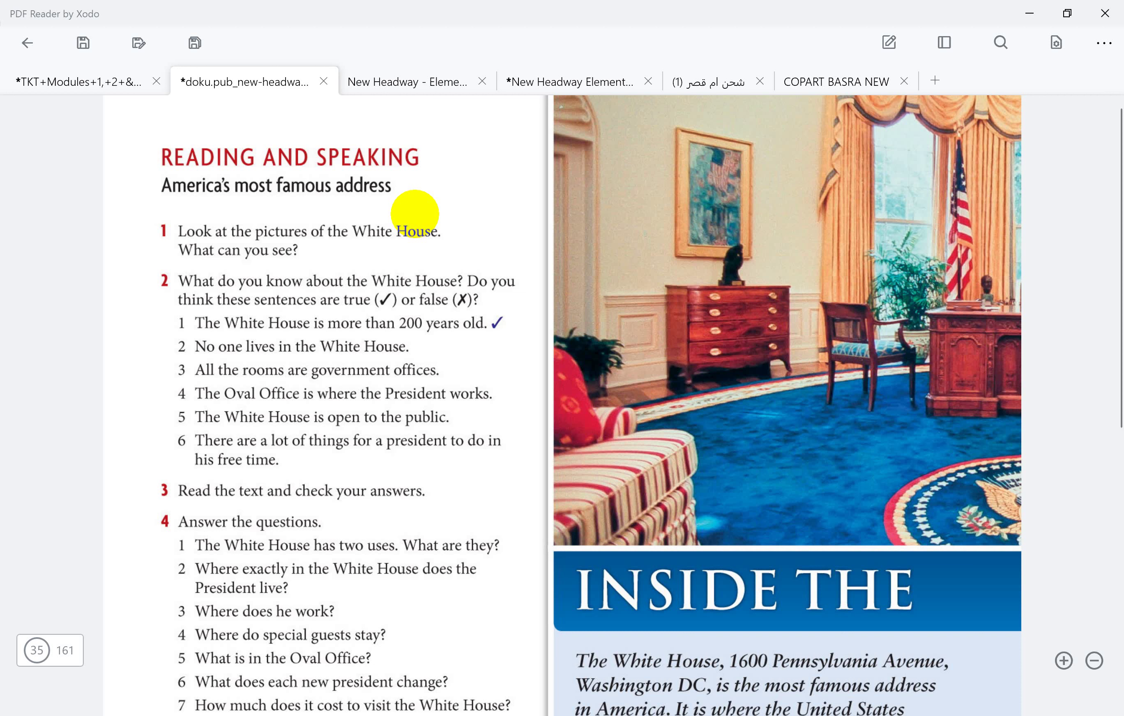
Bracket exercise 2's statements 2–6, write a note below item 6 and cross it as false.
mouse_move(415, 215)
mouse_move(495, 363)
left_mouse_down()
mouse_move(511, 358)
mouse_move(491, 483)
left_mouse_up()
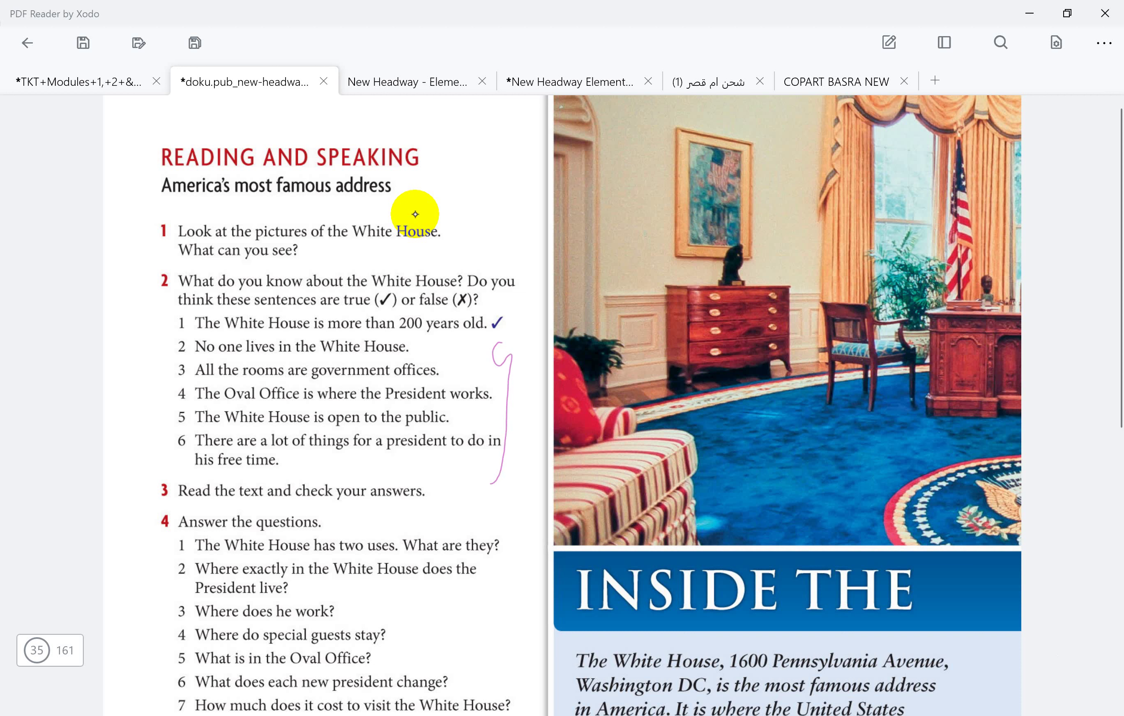
mouse_move(355, 456)
left_mouse_down()
mouse_move(347, 483)
mouse_move(372, 459)
mouse_move(394, 469)
left_mouse_up()
mouse_move(412, 454)
left_mouse_down()
mouse_move(410, 473)
mouse_move(436, 465)
left_mouse_up()
mouse_move(447, 456)
left_mouse_down()
mouse_move(455, 466)
mouse_move(487, 453)
mouse_move(497, 425)
left_mouse_up()
left_click_drag(492, 456, 521, 463)
left_click_drag(512, 434, 501, 460)
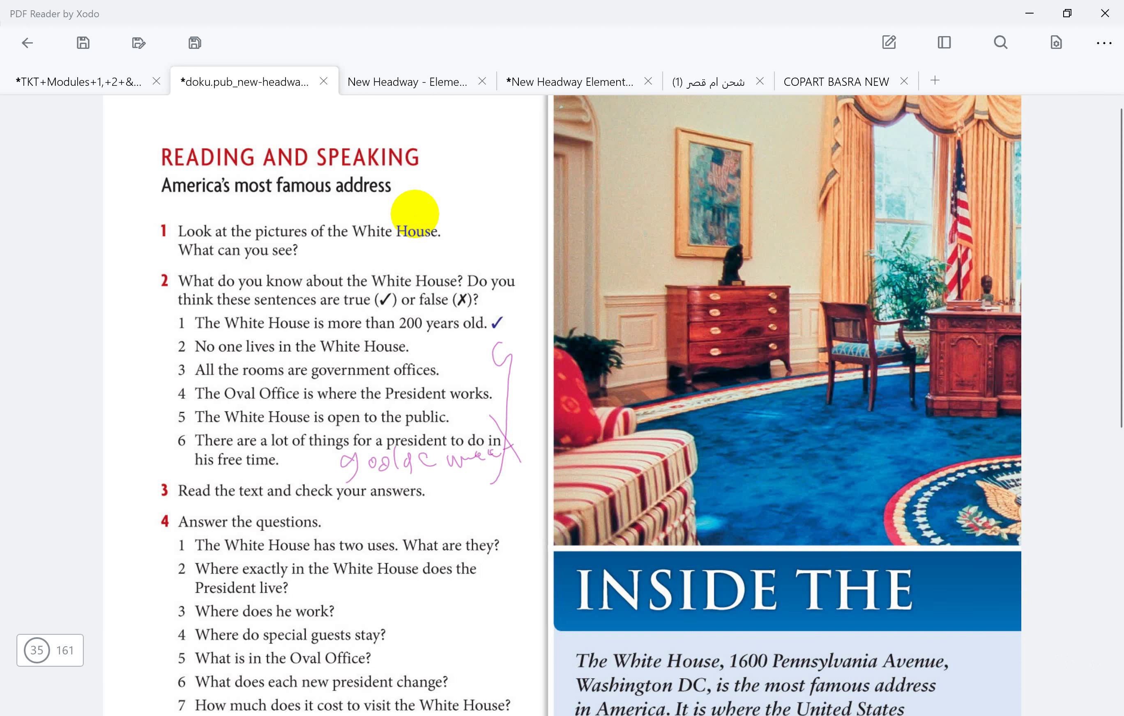
Scroll through the White House reading, then switch to the CD 1 folder in File Explorer.
scroll(293, 501, "down", 2)
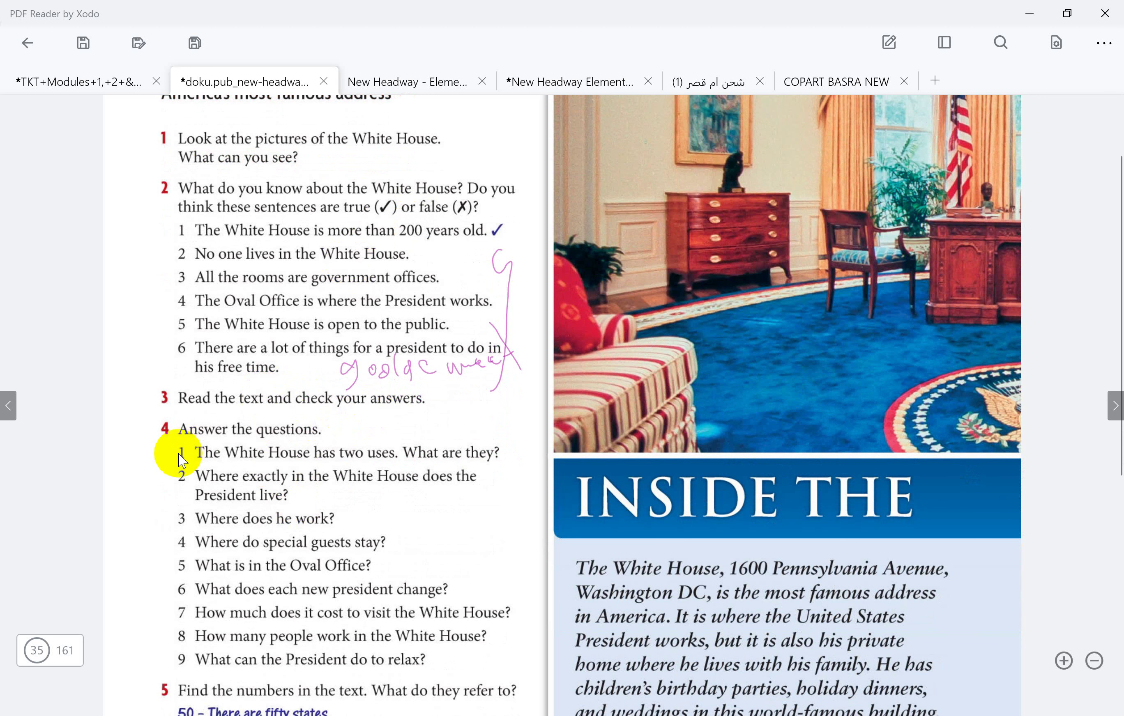
scroll(250, 448, "down", 2)
scroll(255, 453, "down", 5)
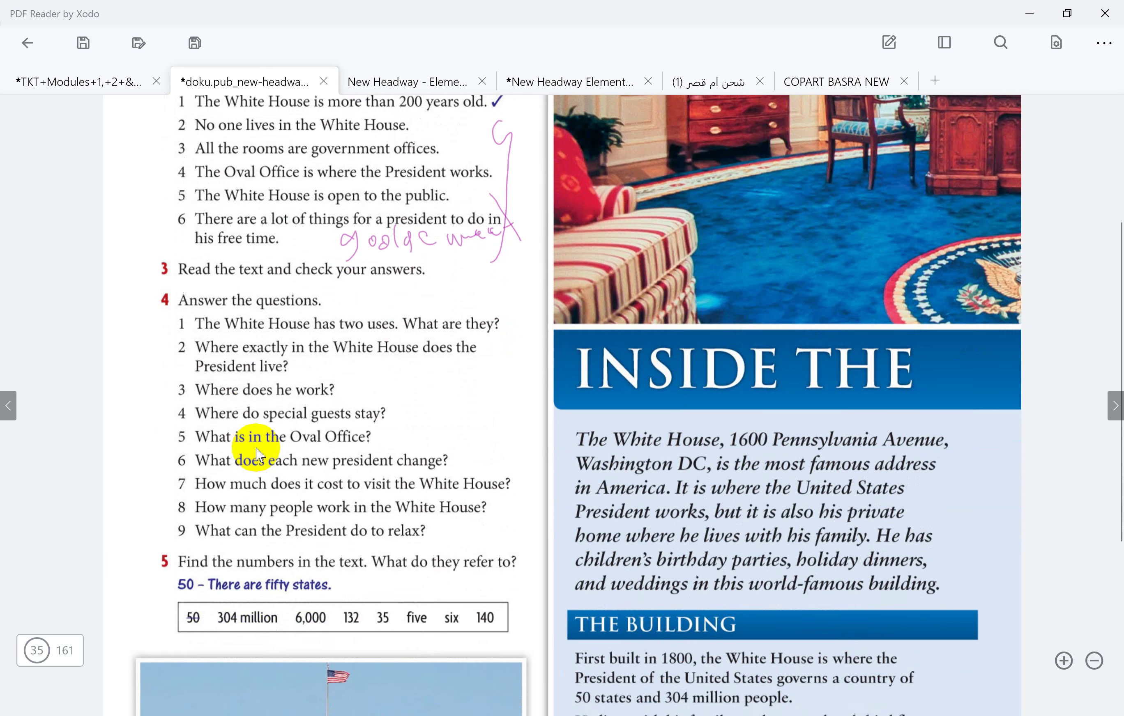
scroll(566, 309, "up", 3)
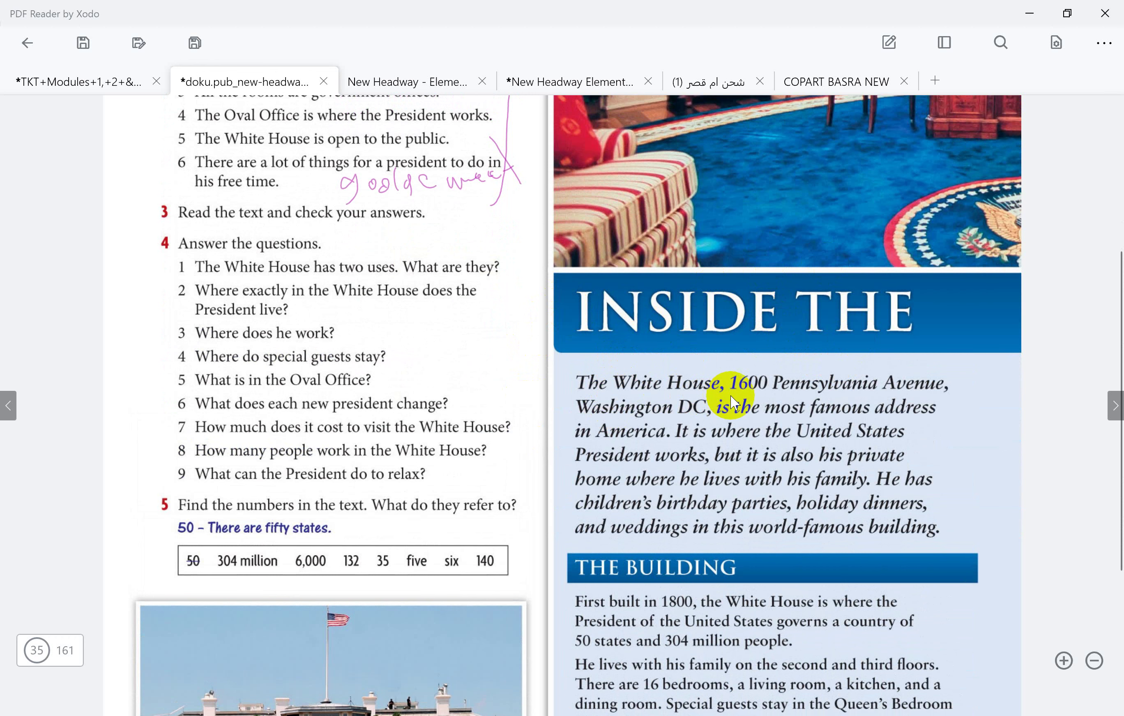
scroll(407, 264, "up", 2)
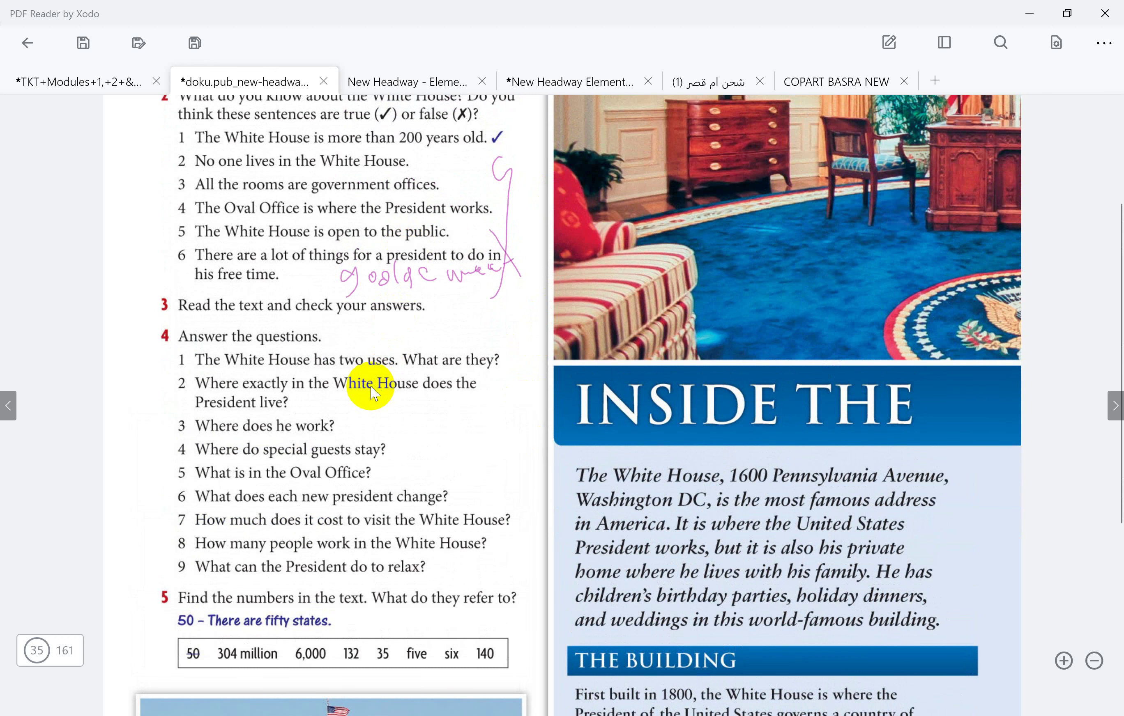
scroll(371, 387, "down", 9)
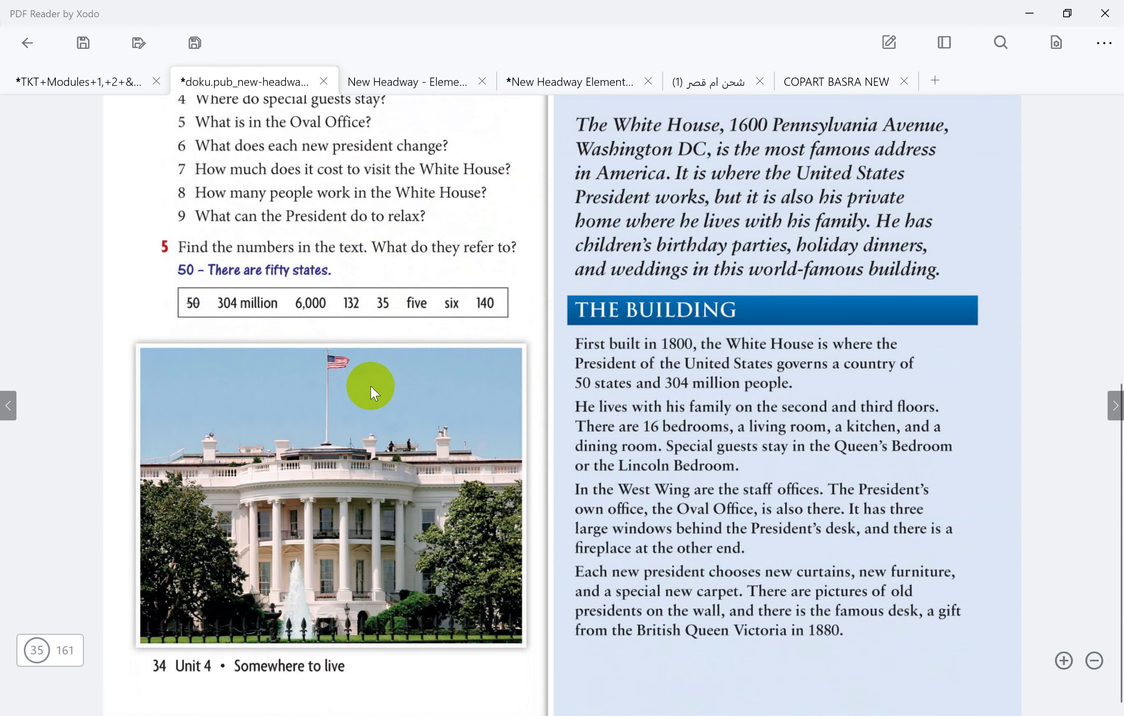
scroll(371, 387, "up", 5)
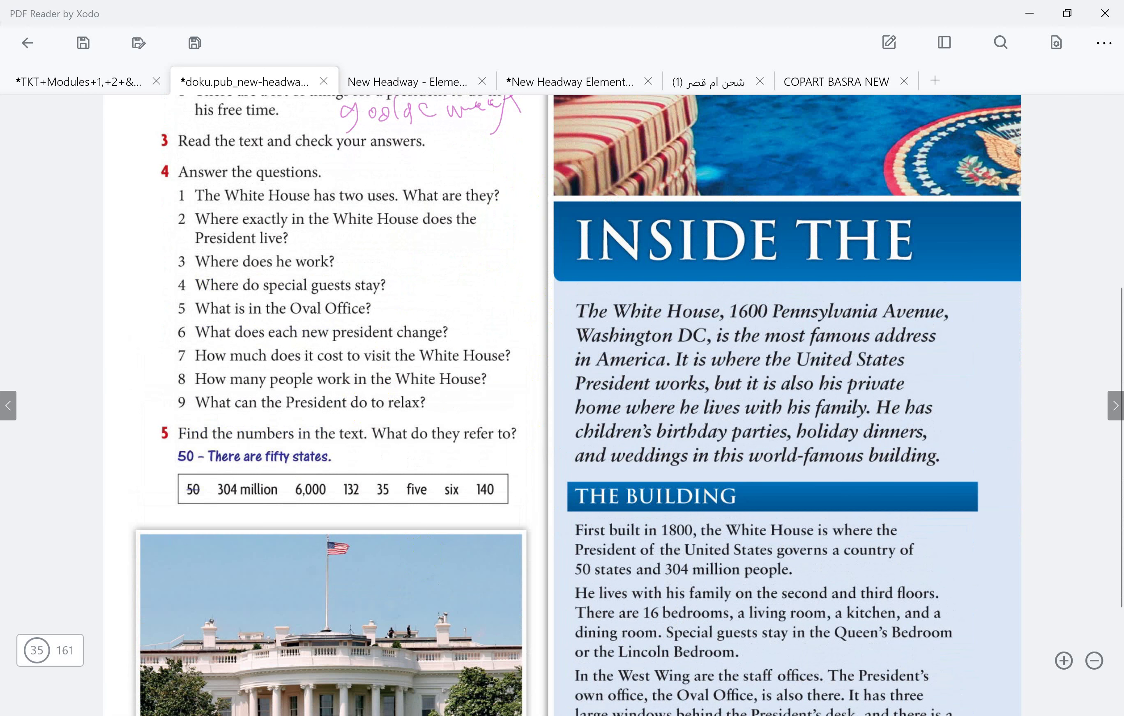
key("alt+Tab")
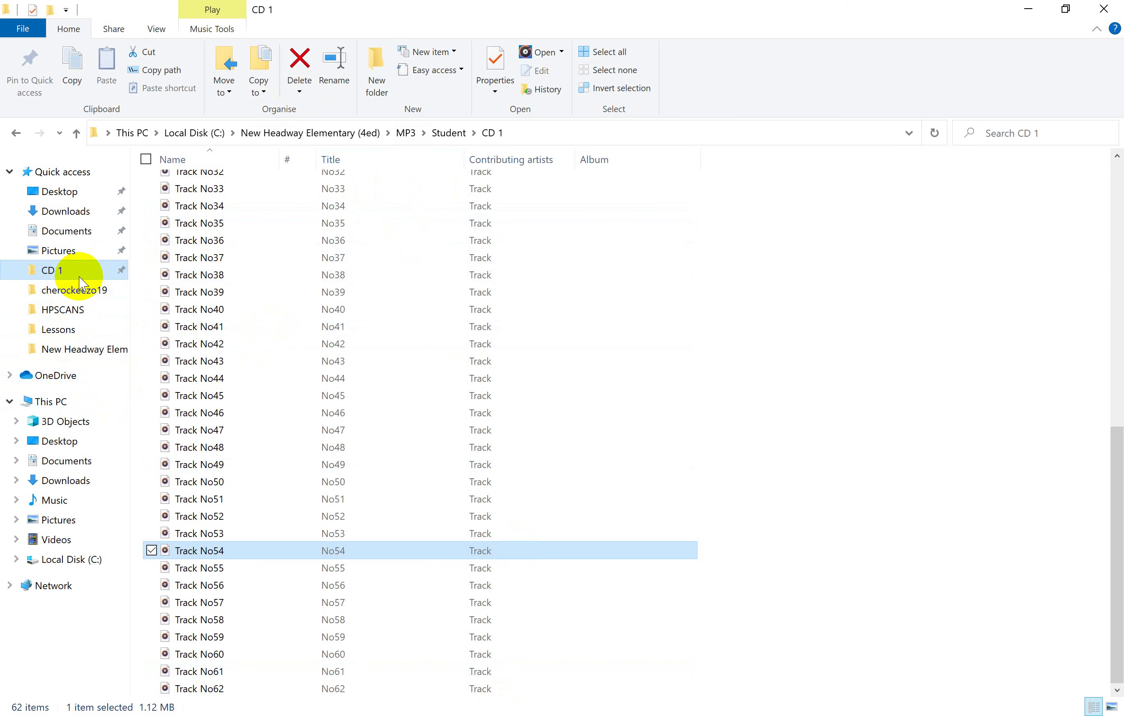
Go to New Headway Elementary (4ed) > itutor and launch the start application.
left_click(66, 348)
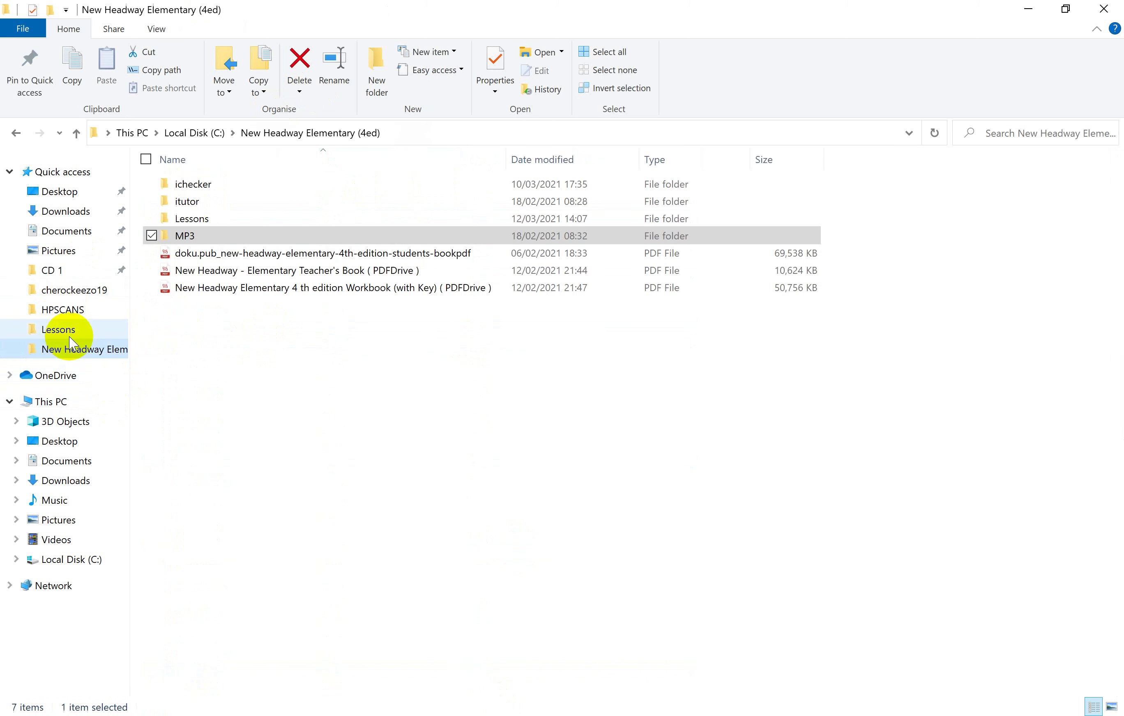
double_click(189, 202)
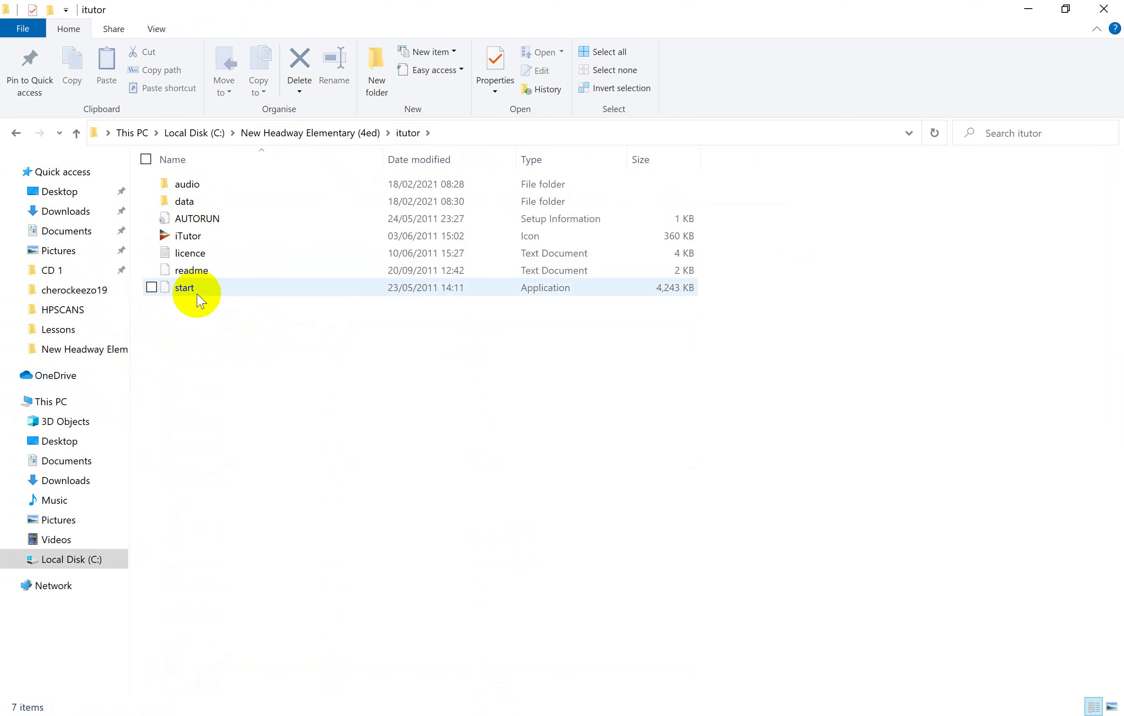
left_click(199, 296)
double_click(199, 297)
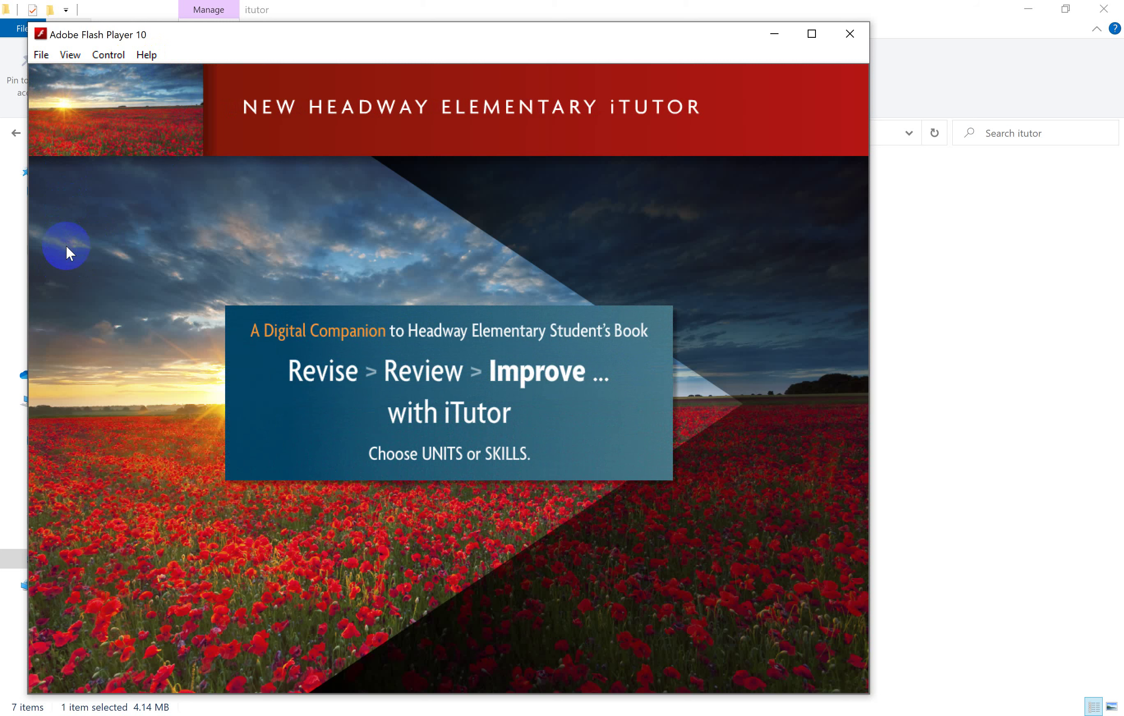
Open Unit 4's Inside the White House reading at The Building article, then return to Xodo.
left_click(69, 145)
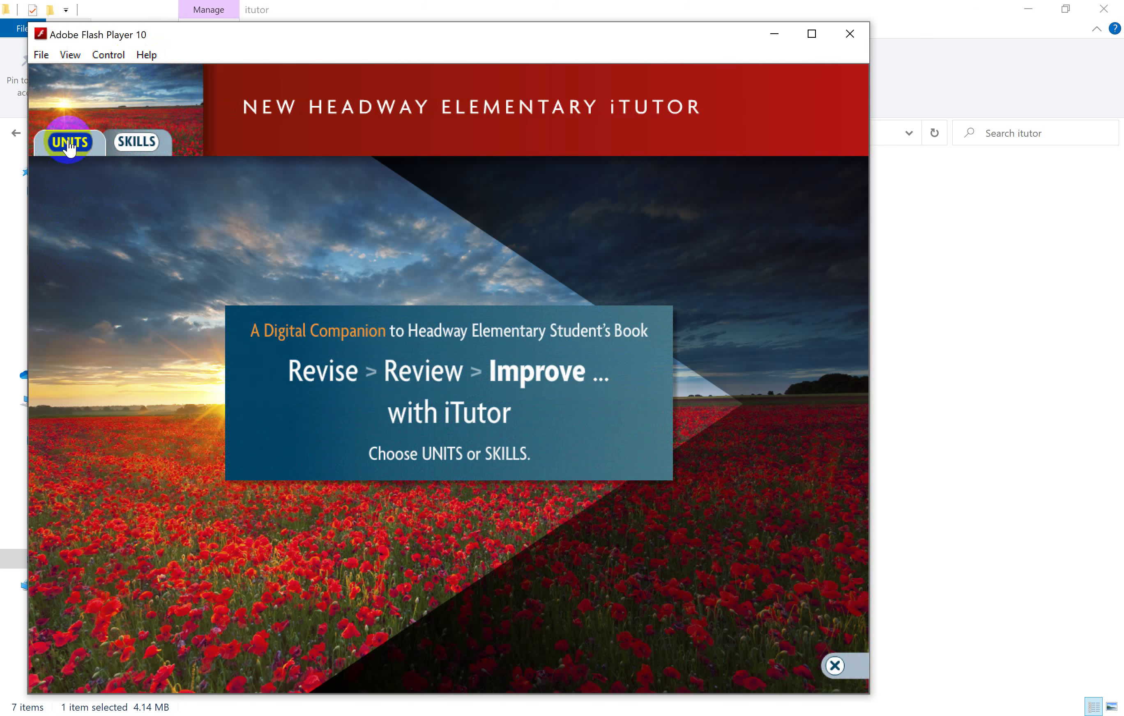
left_click(66, 269)
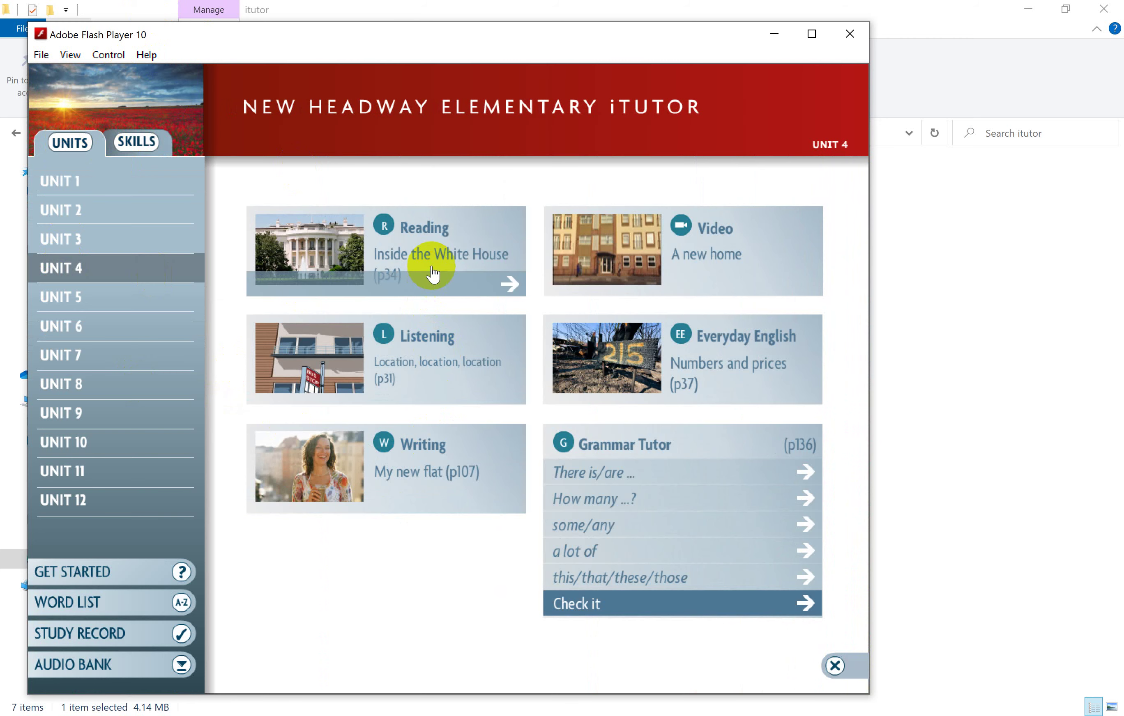
left_click(432, 248)
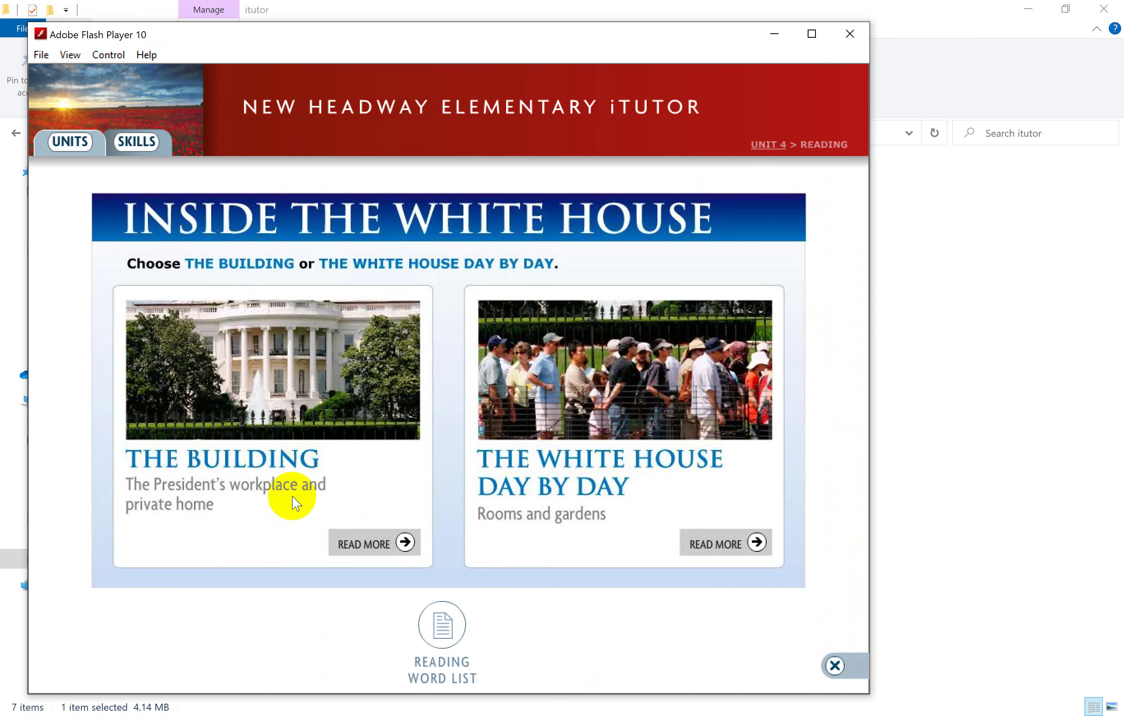
left_click(358, 411)
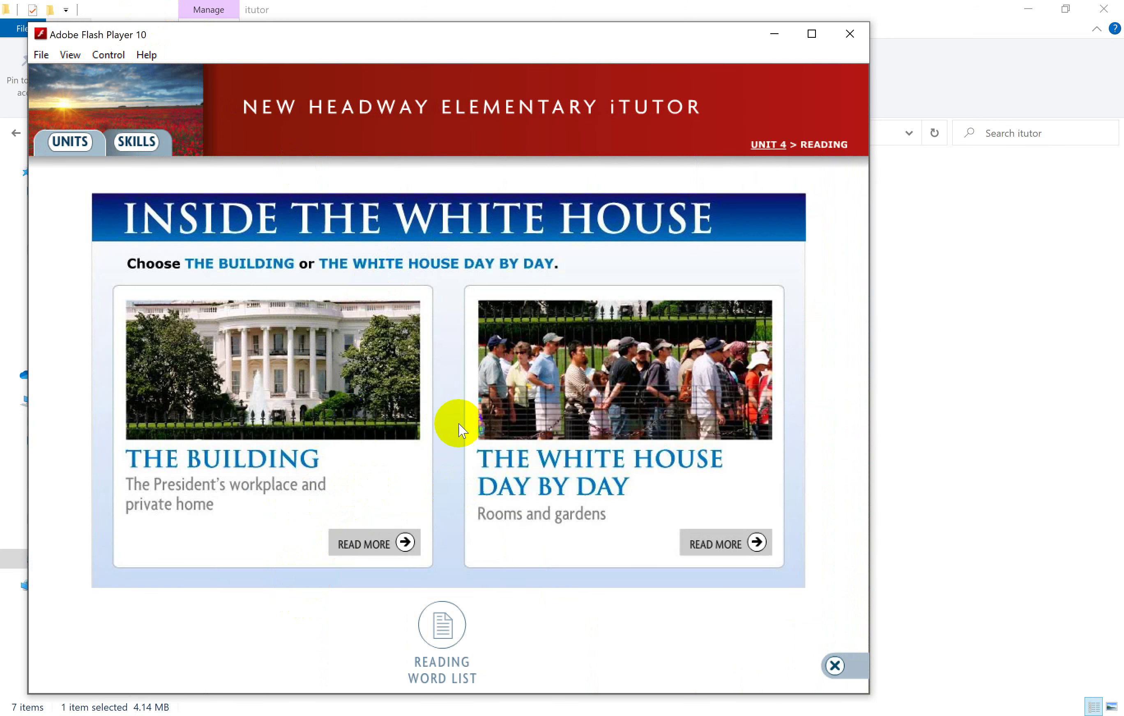
left_click(418, 375)
left_click(358, 442)
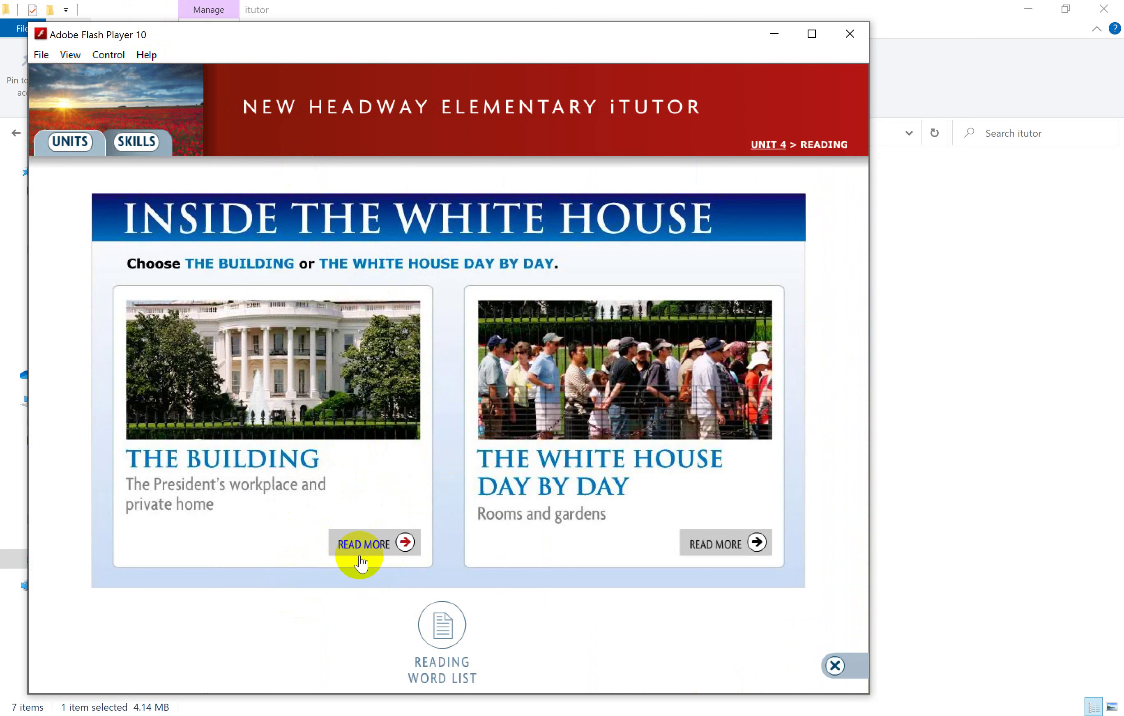
left_click(365, 542)
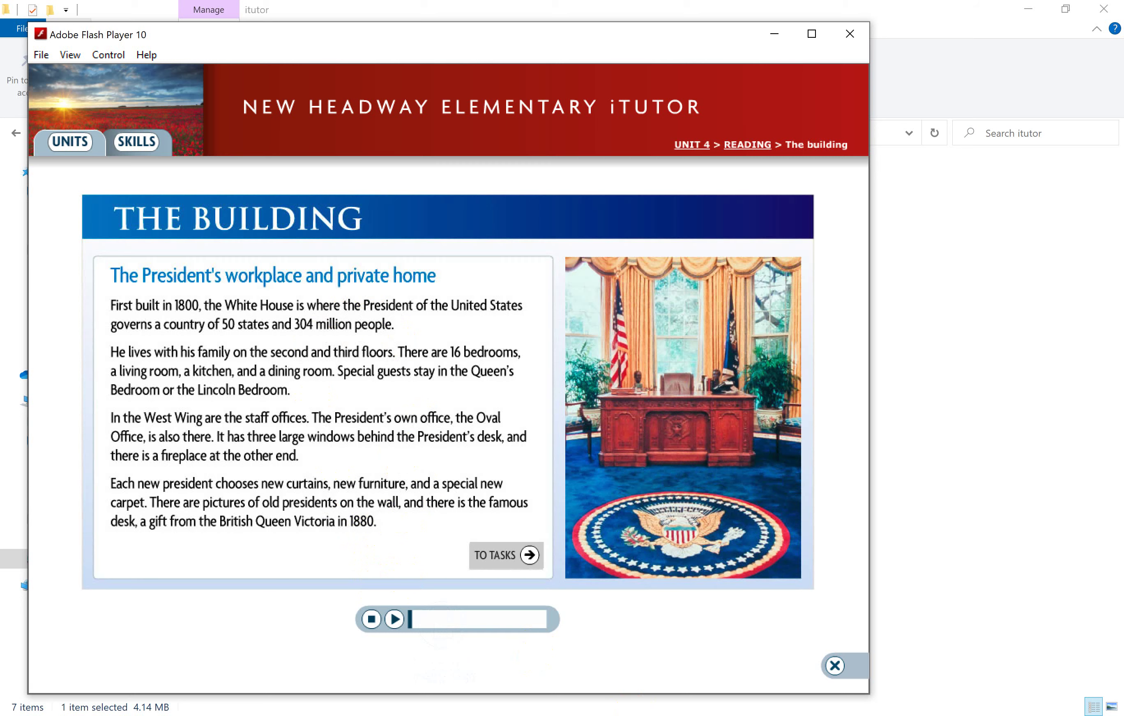
key("alt+Tab")
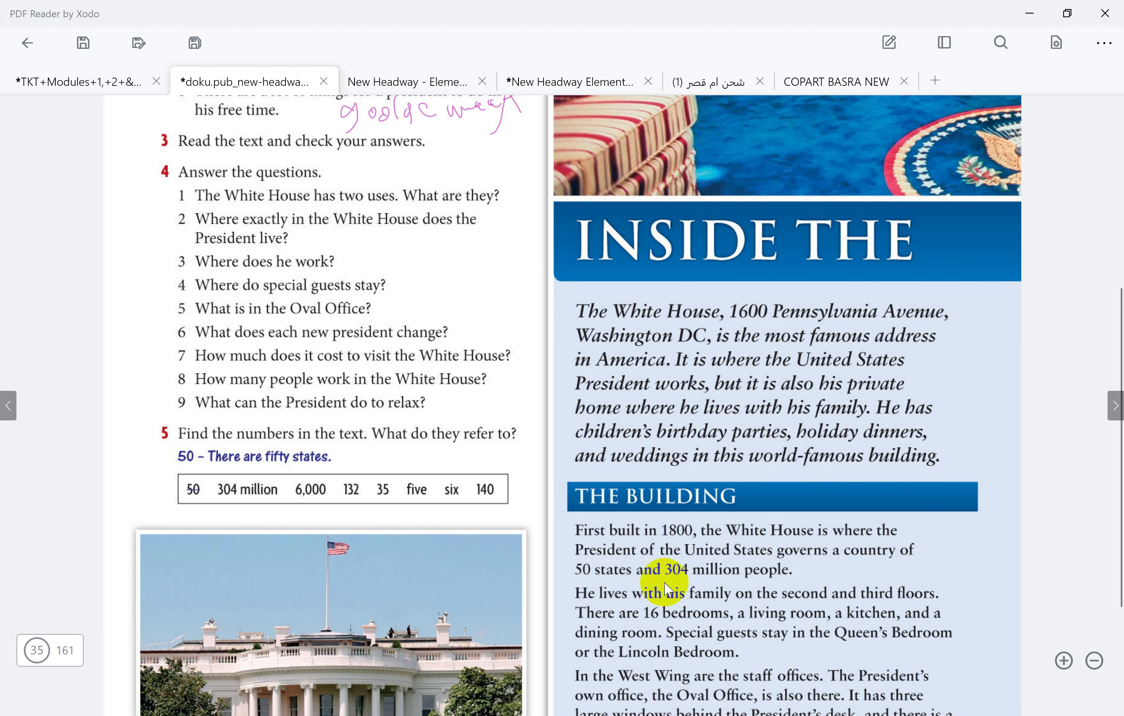
Bring the iTutor Building article forward again, scrolling the PDF and passing through Groove Music.
mouse_move(745, 715)
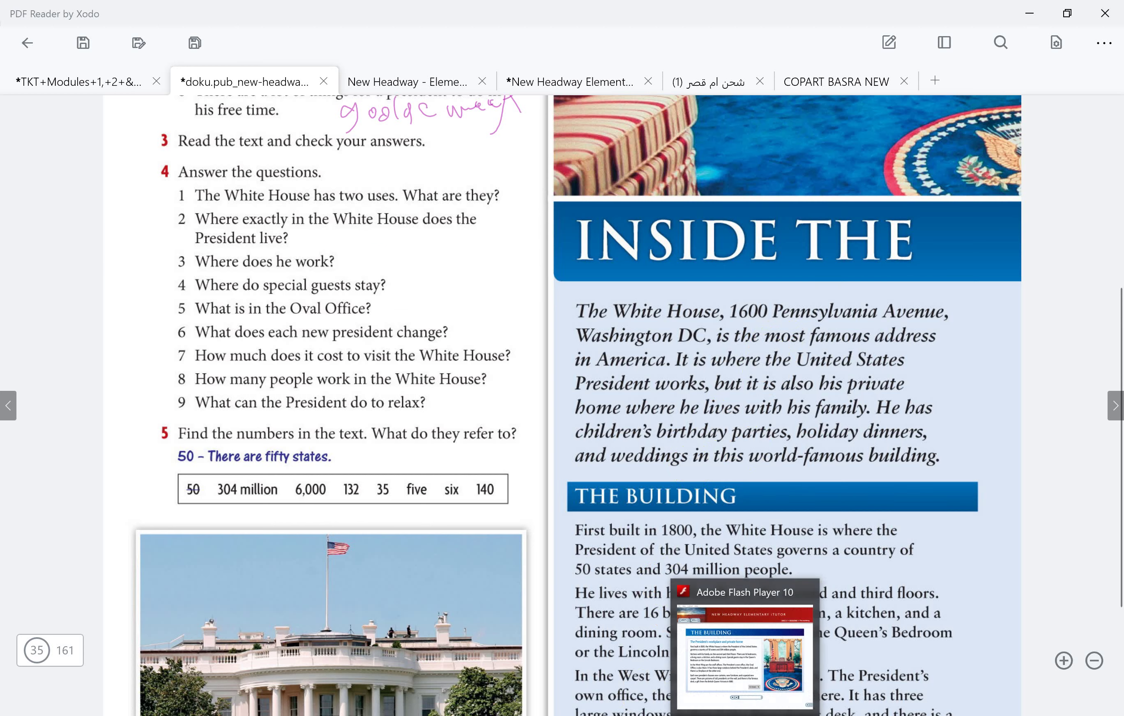
left_click(745, 656)
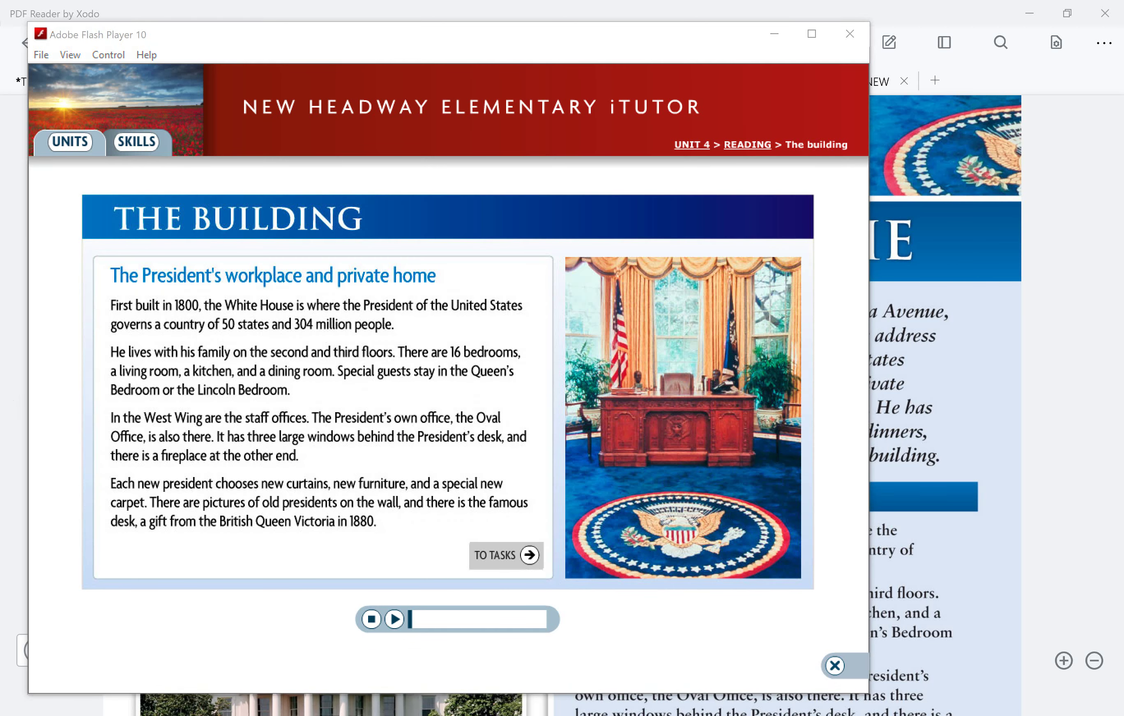
key("alt+Tab")
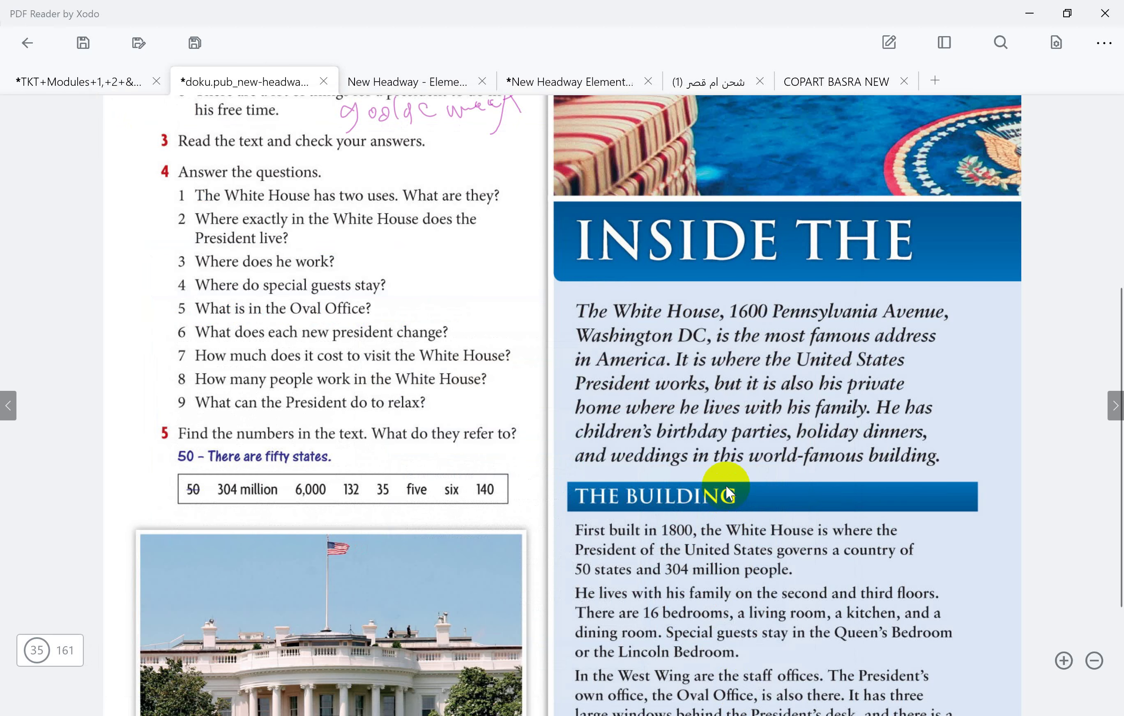
scroll(726, 488, "down", 4)
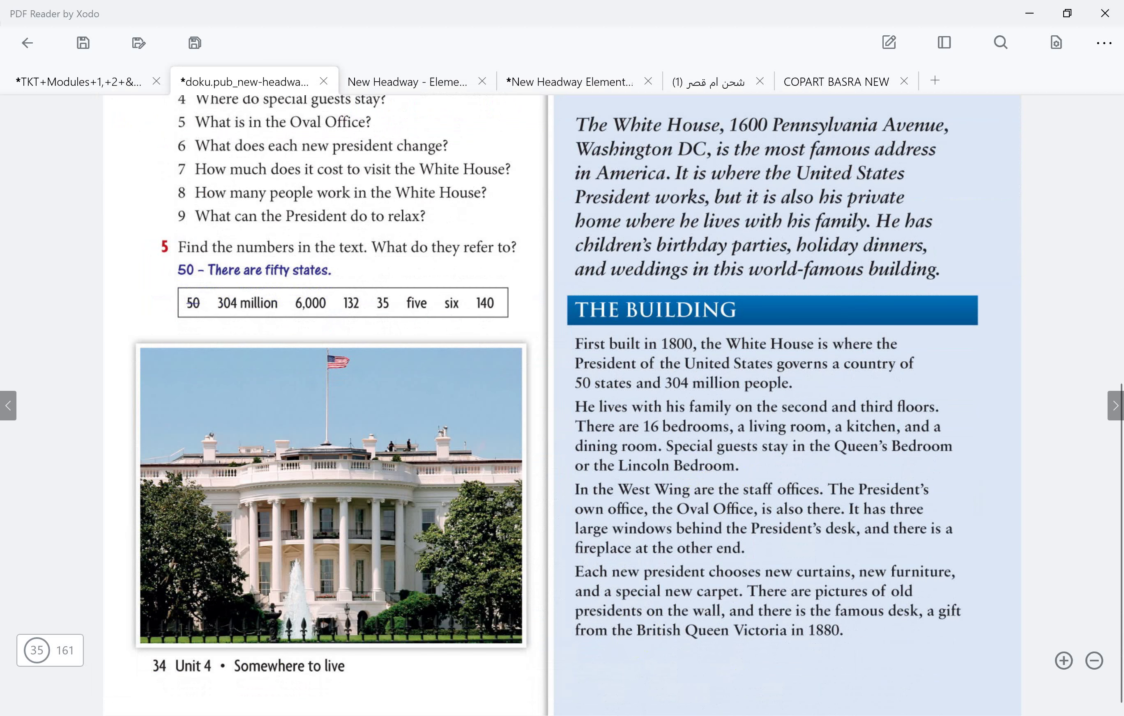
key("alt+Tab")
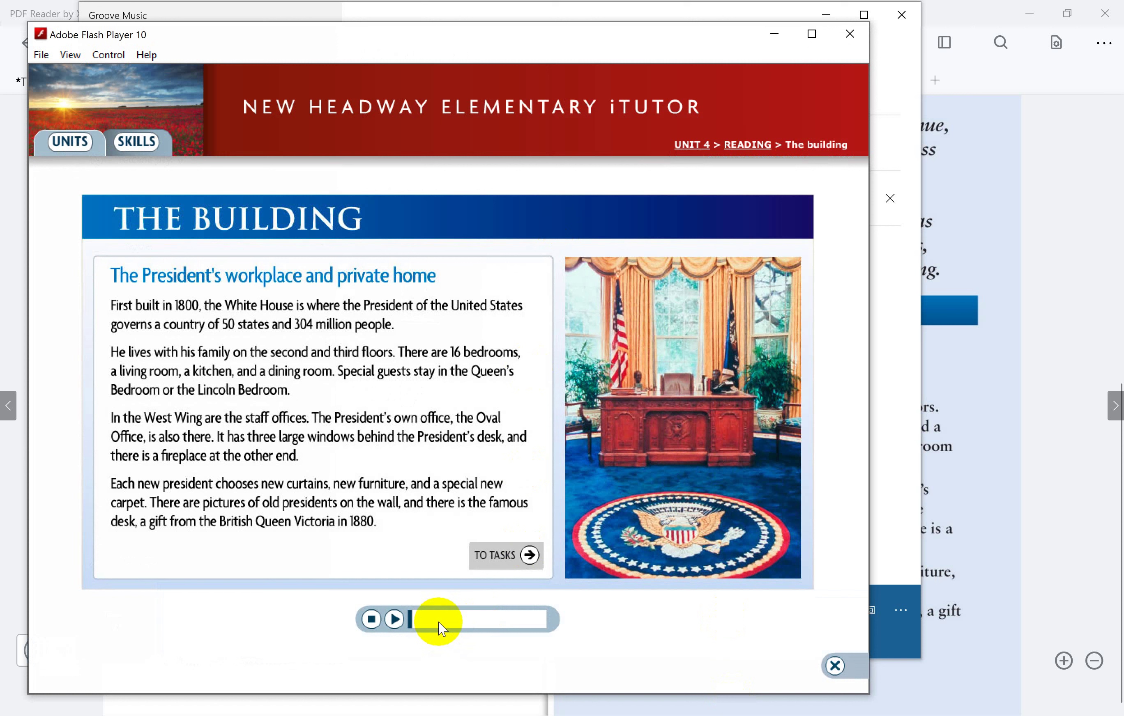
Play The Building audio reading, raising the volume twice and then lowering it once.
left_click(394, 619)
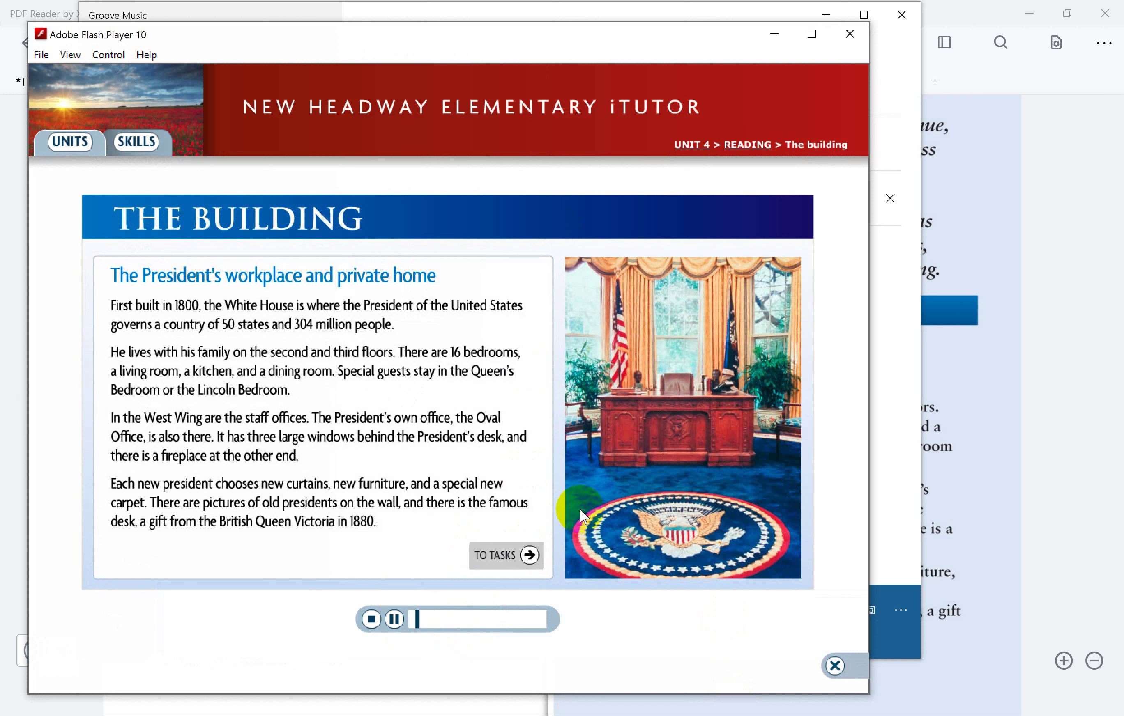
key("XF86AudioRaiseVolume")
key("XF86AudioRaiseVolume")
key("XF86AudioRaiseVolume")
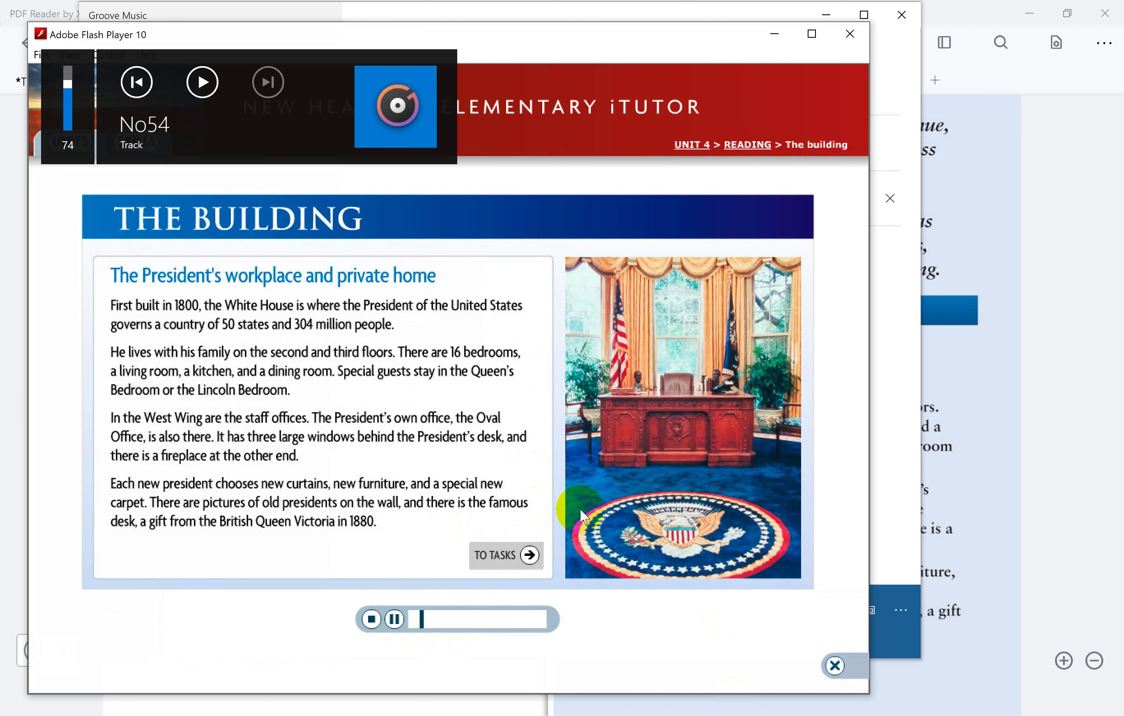
key("XF86AudioRaiseVolume")
key("XF86AudioRaiseVolume")
key("XF86AudioRaiseVolume")
key("XF86AudioLowerVolume")
key("XF86AudioLowerVolume")
key("XF86AudioLowerVolume")
key("XF86AudioLowerVolume")
key("XF86AudioLowerVolume")
key("XF86AudioLowerVolume")
key("XF86AudioLowerVolume")
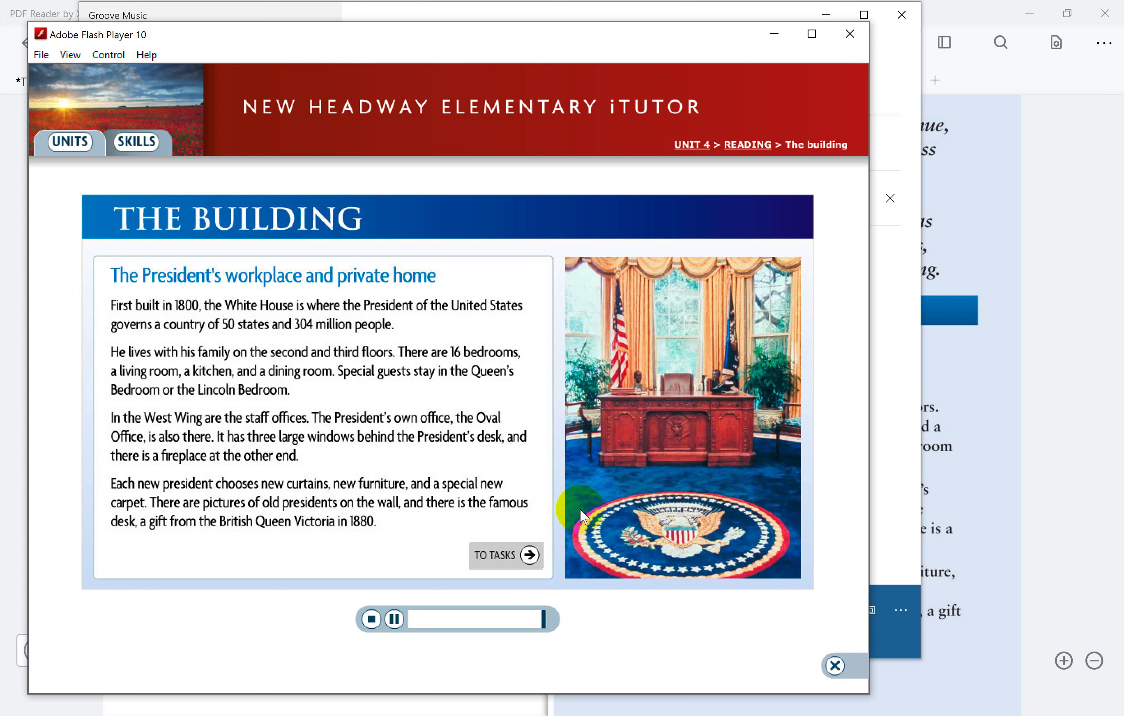
Open The Building's Task 1 sentence quiz, then switch to Task 2's drag-the-word exercise.
left_click(529, 556)
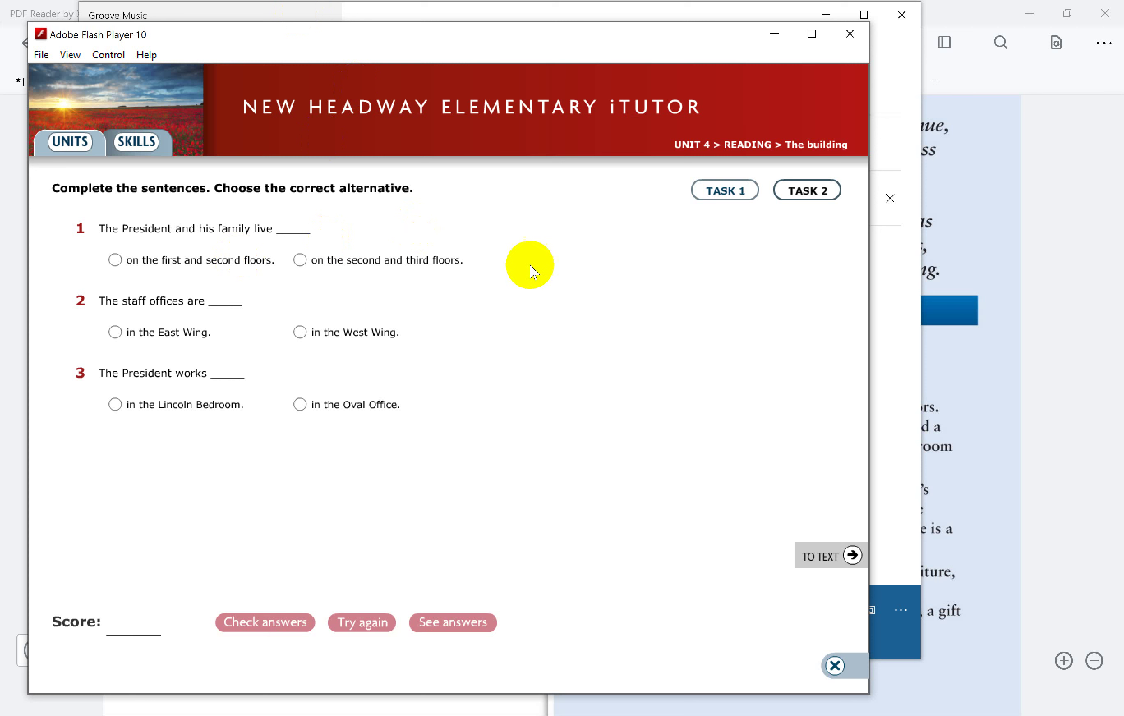
left_click(807, 193)
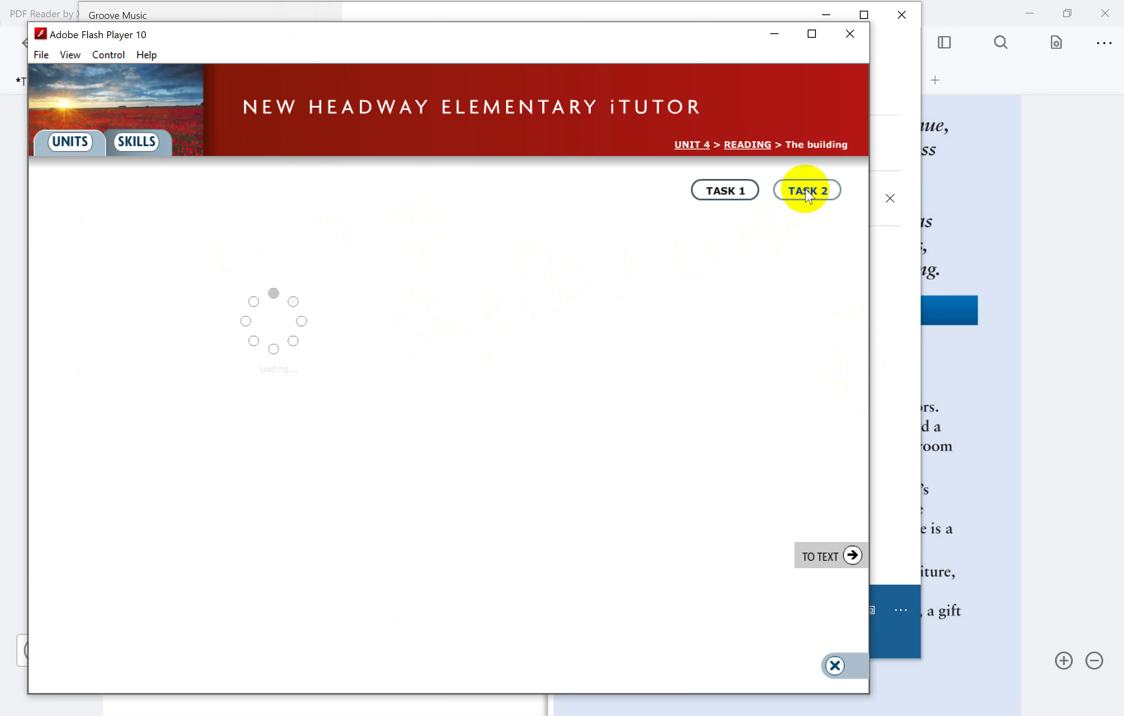